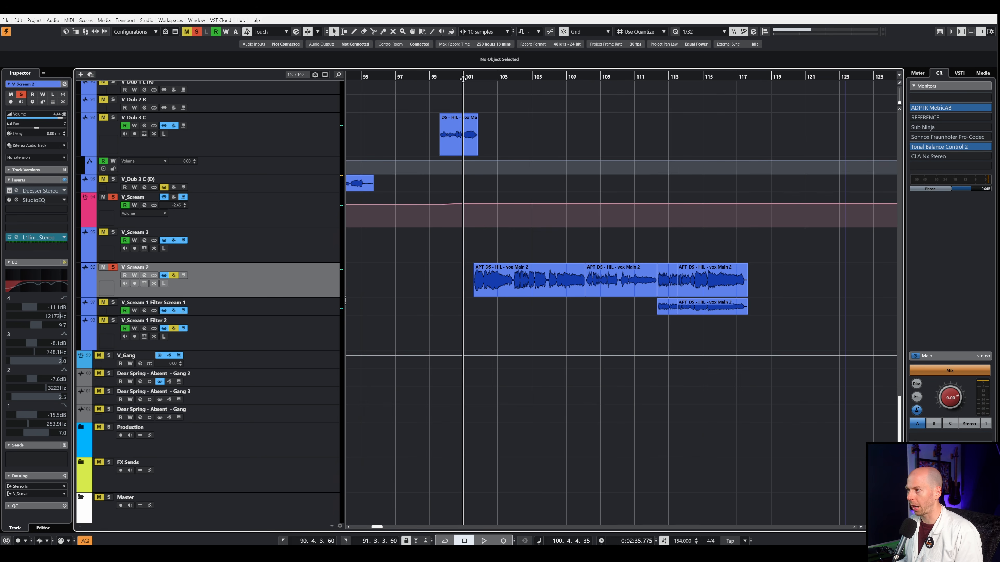
Play the scream section while toggling the solo state of V_Scream 2 to compare it alone and within the full mix
key(s)
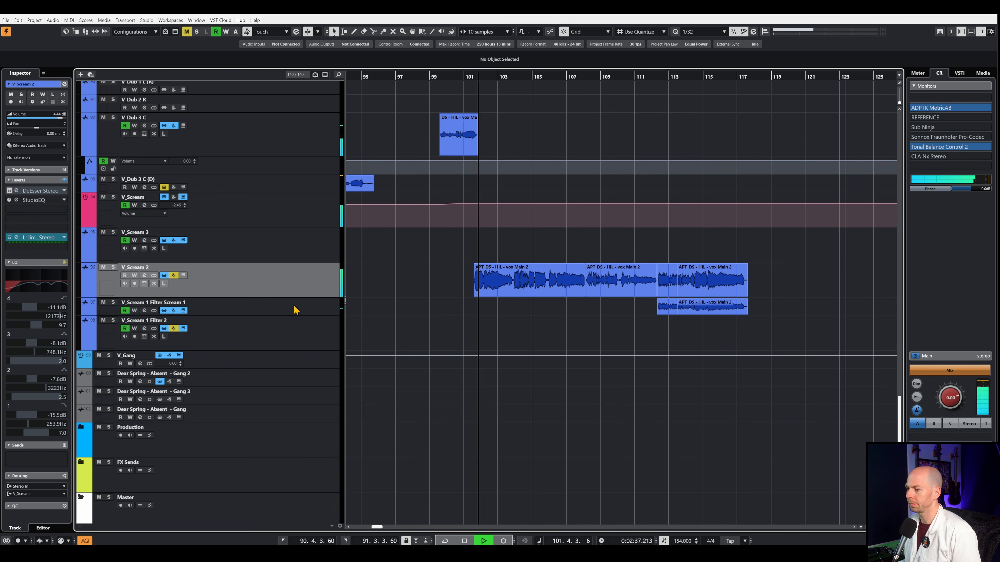
key(s)
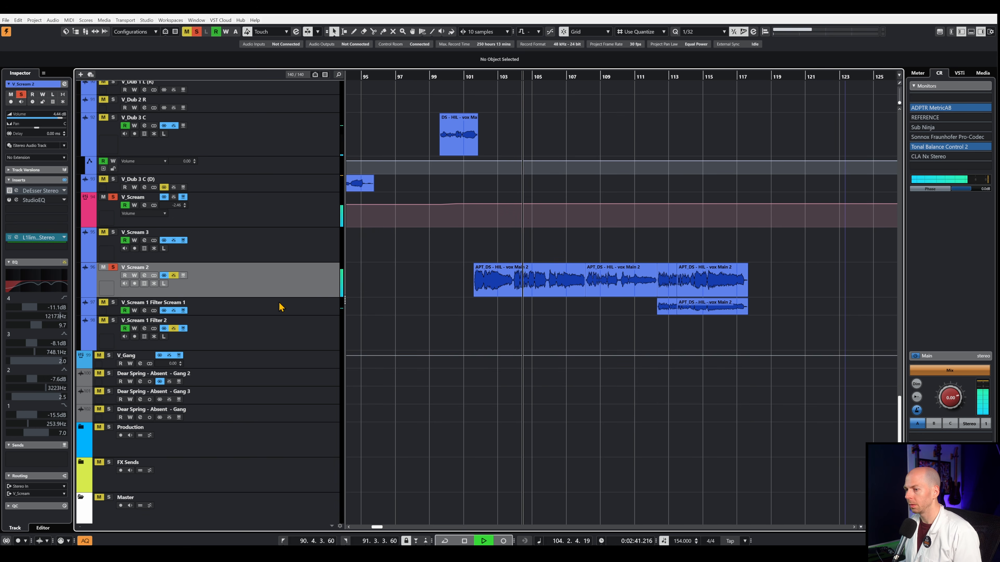
key(s)
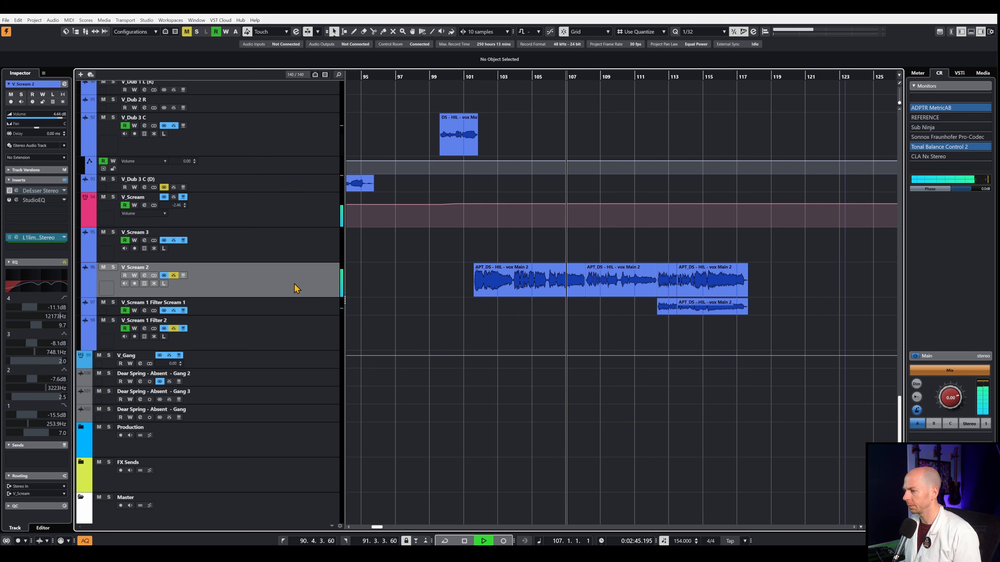
key(s)
key(space)
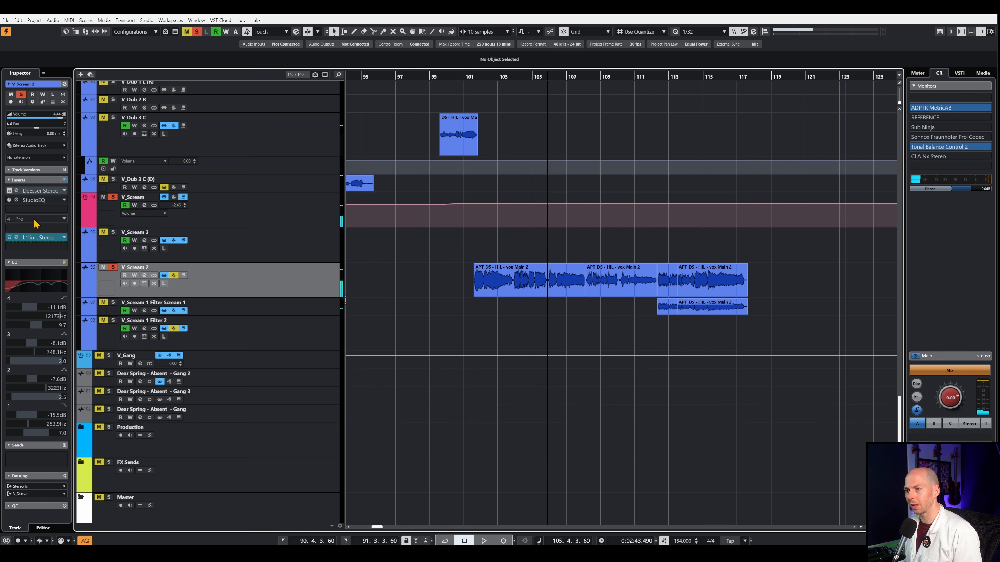
Insert a StudioEQ in the third insert slot of V_Scream 2 and move its window clear of the track list
click(41, 210)
text(studio)
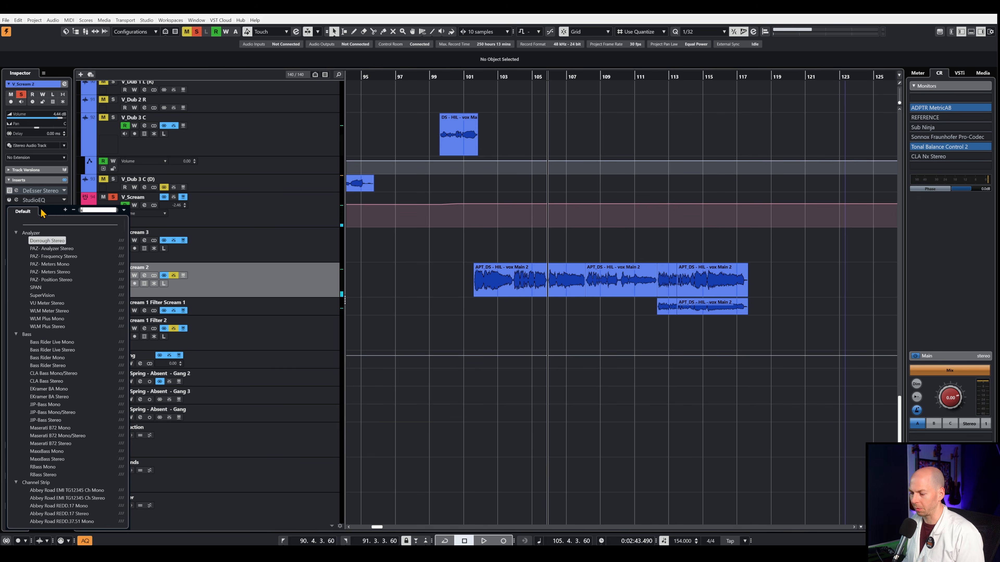
key(Return)
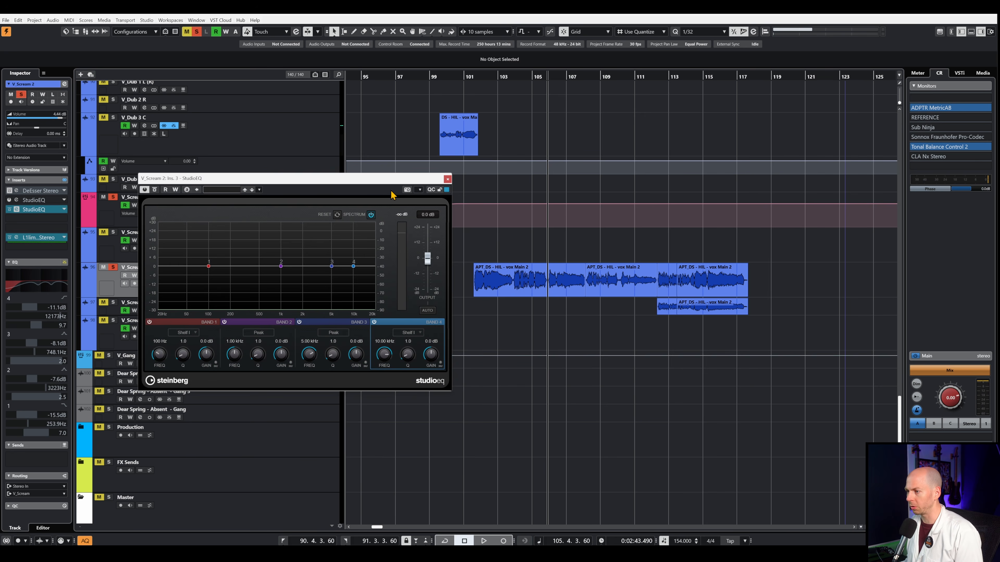
drag(380, 179, 474, 177)
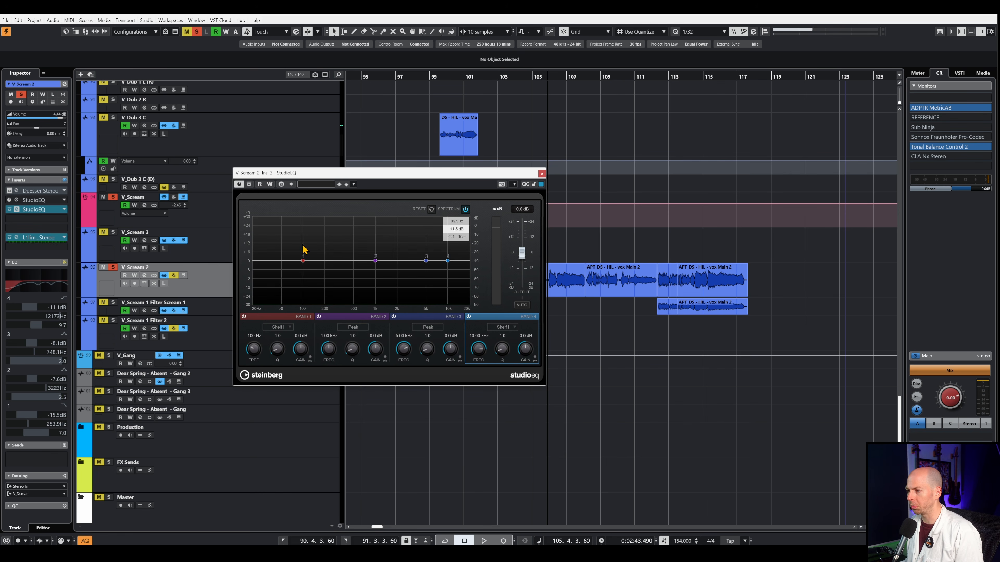
During playback, boost StudioEQ band 2 around 110 Hz to find the low-end rumble, then cut it about 8.6 dB at 103 Hz with Q 3.1
key(space)
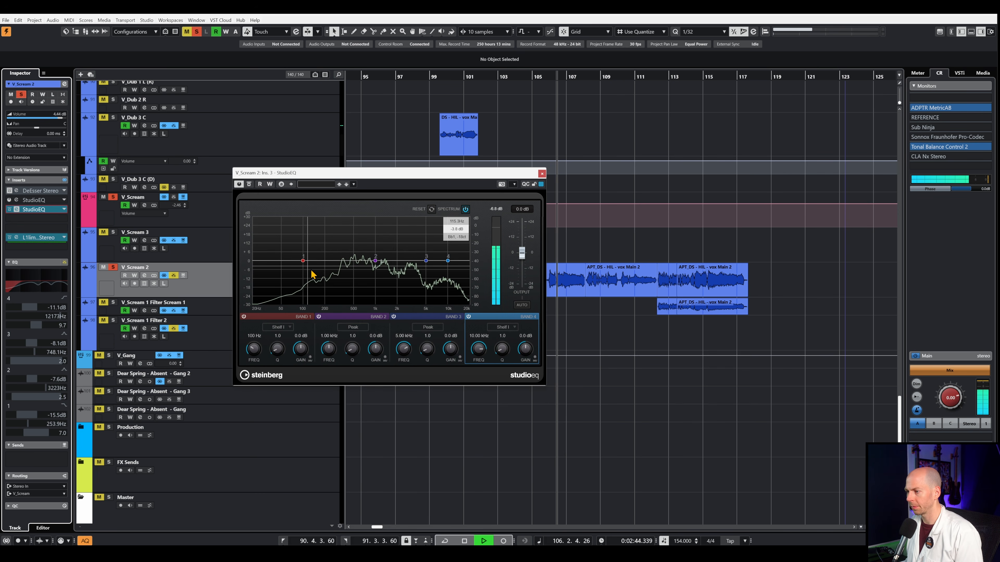
drag(376, 261, 307, 227)
key(space)
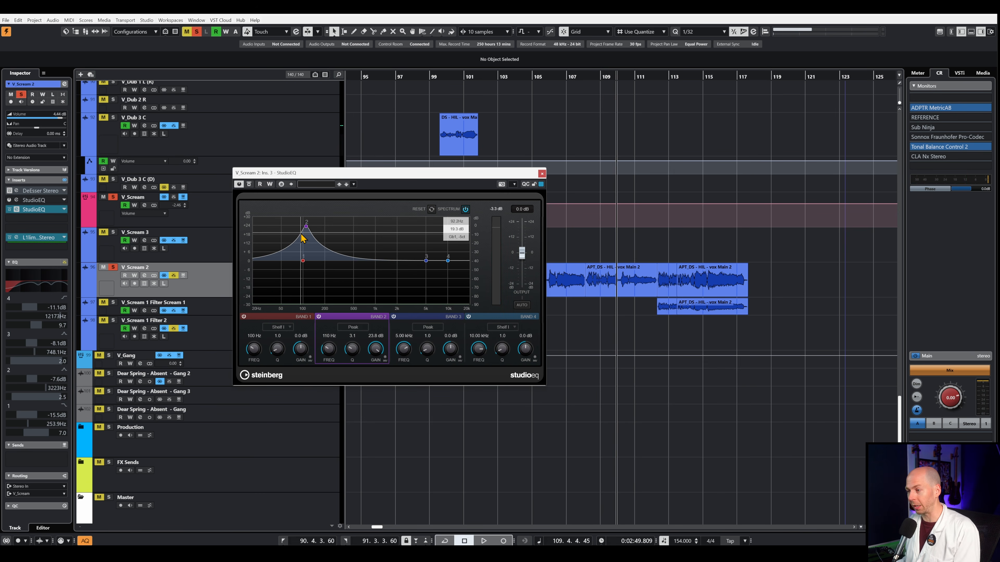
drag(306, 227, 306, 278)
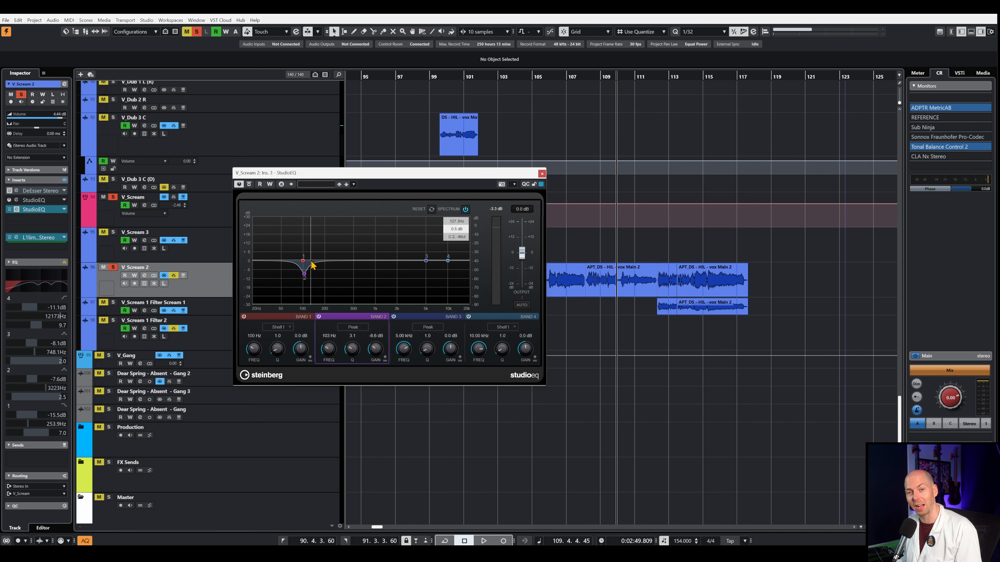
Shape StudioEQ band 1 into a low shelf of -22.2 dB at 127 Hz with Q 3.2, and disable band 2
drag(304, 261, 487, 237)
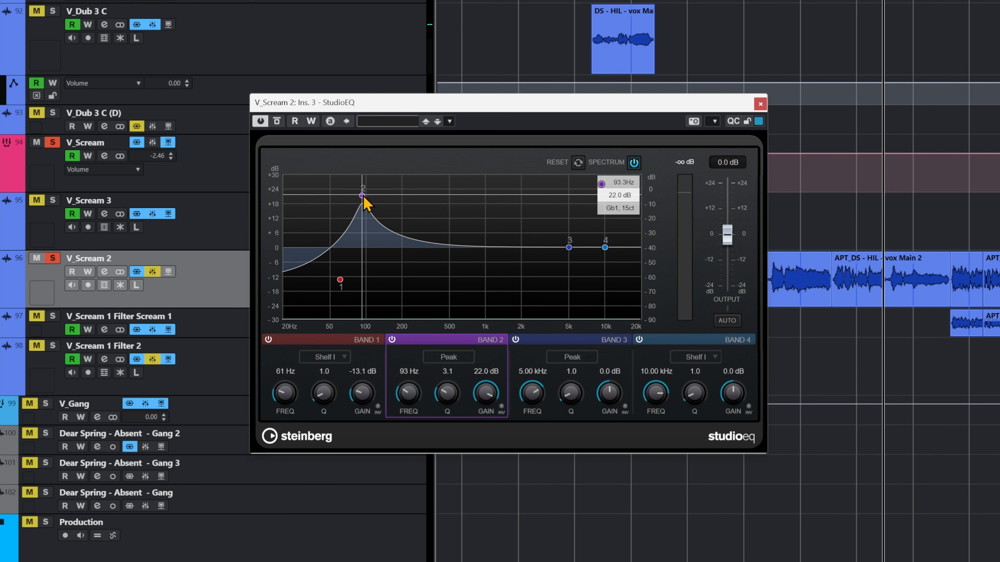
key(space)
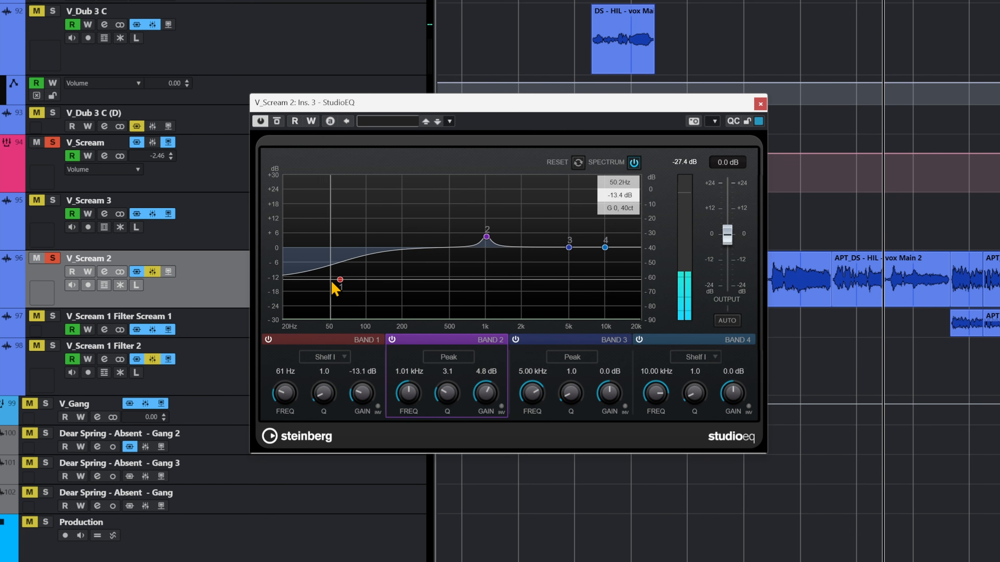
mouse_move(340, 280)
mouse_down()
mouse_move(368, 210)
mouse_move(393, 199)
mouse_move(371, 201)
mouse_move(360, 313)
mouse_move(397, 314)
mouse_move(292, 306)
mouse_move(409, 312)
mouse_move(349, 304)
mouse_move(359, 304)
mouse_up()
double_click(487, 236)
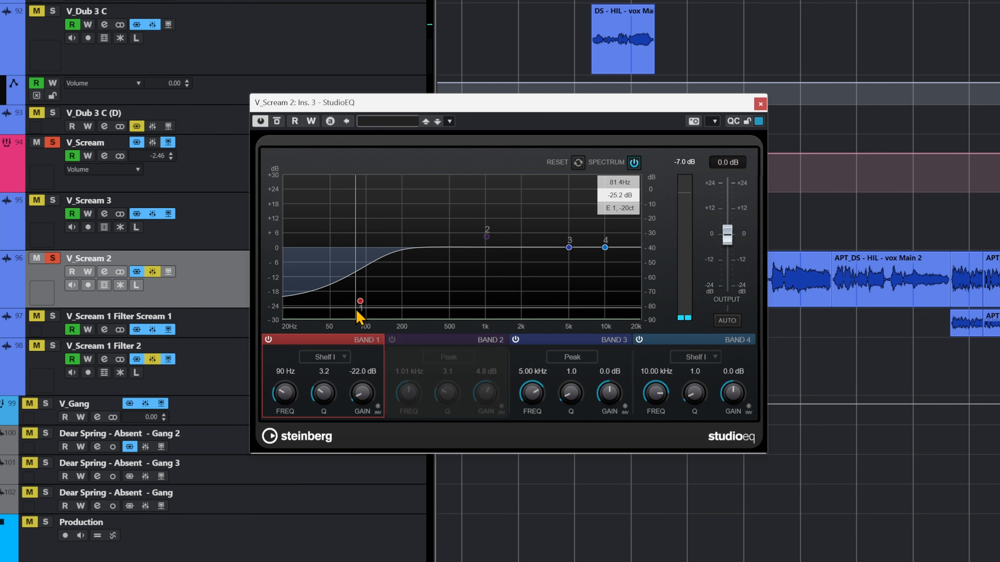
drag(360, 302, 379, 302)
Re-enable StudioEQ band 2, set it to about -9.9 dB at 176 Hz, and close the equalizer
double_click(487, 236)
mouse_move(487, 236)
mouse_down()
mouse_move(376, 190)
mouse_move(399, 190)
mouse_move(386, 263)
mouse_move(387, 281)
mouse_move(395, 278)
mouse_up()
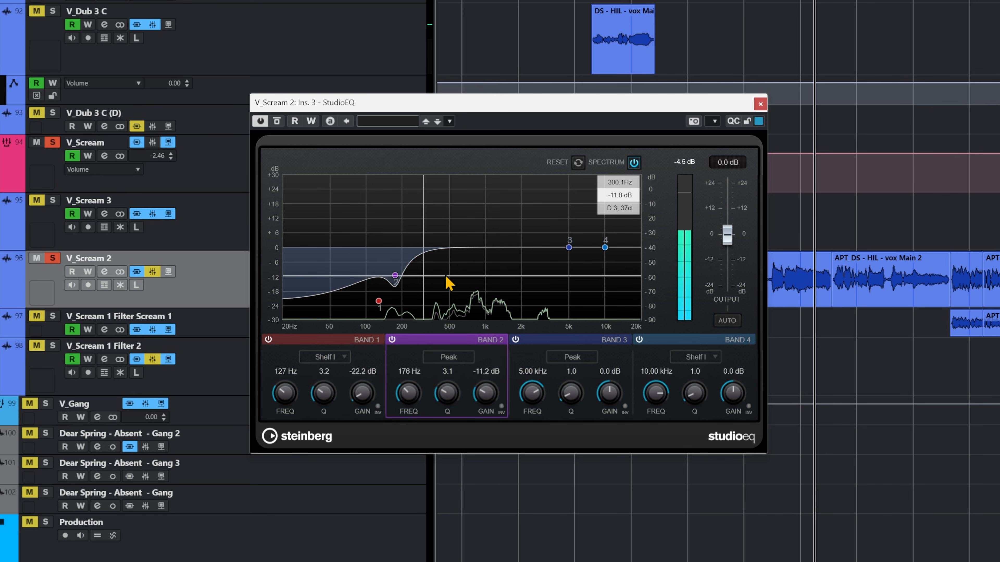
scroll(394, 283, up, 10)
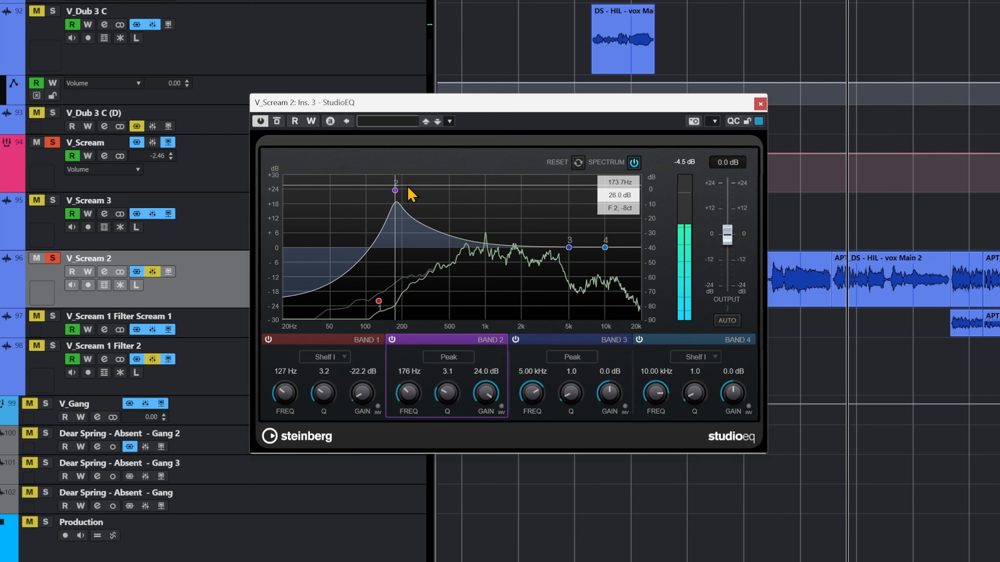
drag(398, 190, 407, 280)
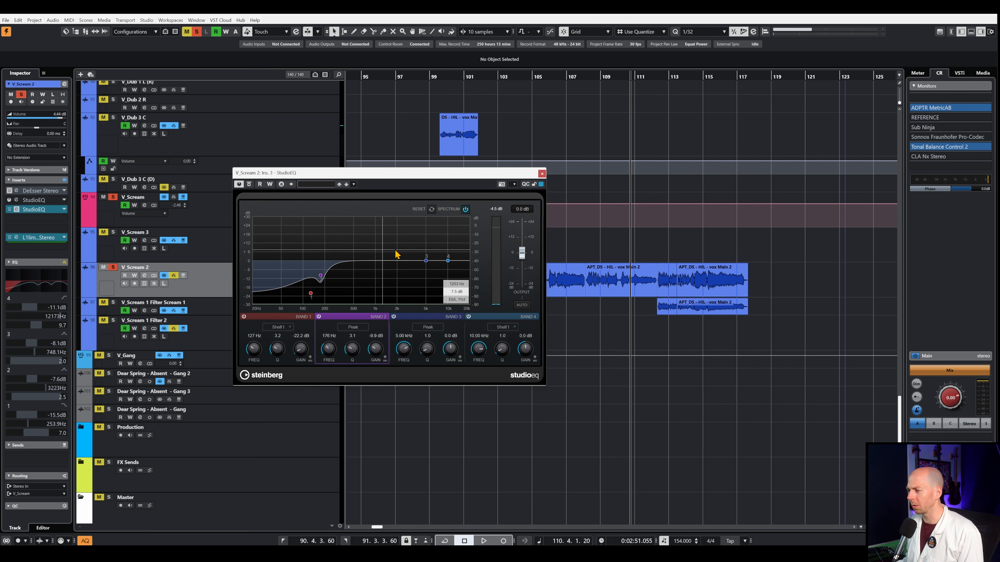
click(542, 174)
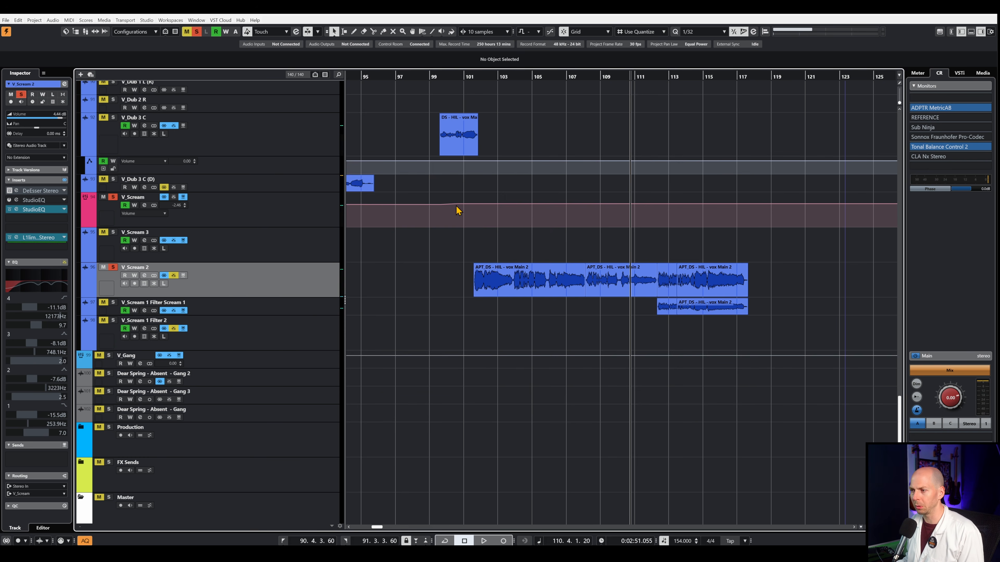
Activate the DeEsser on V_Scream 2 and audition the scream from about bar 101
click(472, 72)
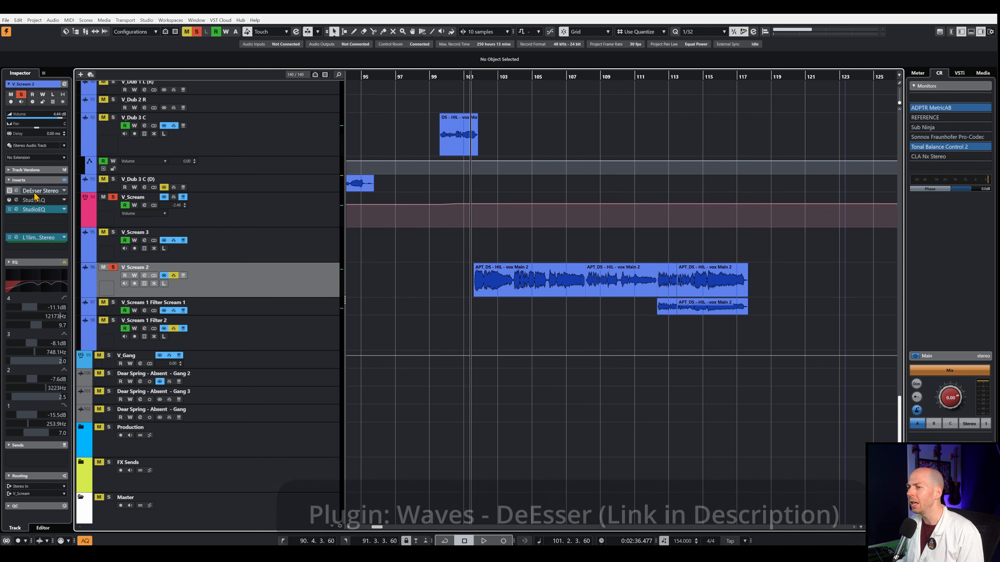
click(17, 191)
click(493, 154)
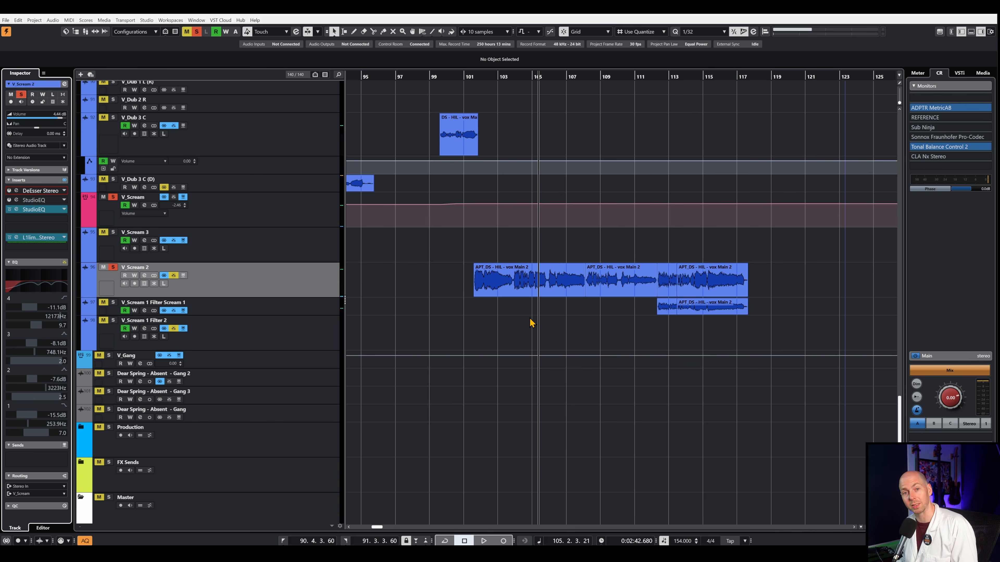
Set the L1 limiter on V_Scream 2 to a -9.2 threshold and a -3.9 out ceiling during playback, and close it
click(39, 238)
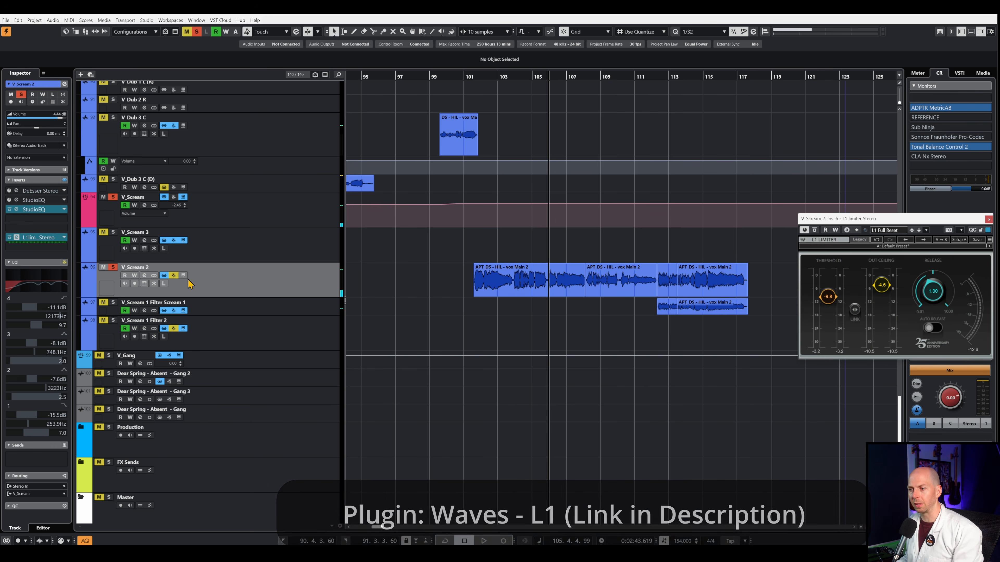
drag(855, 310, 854, 315)
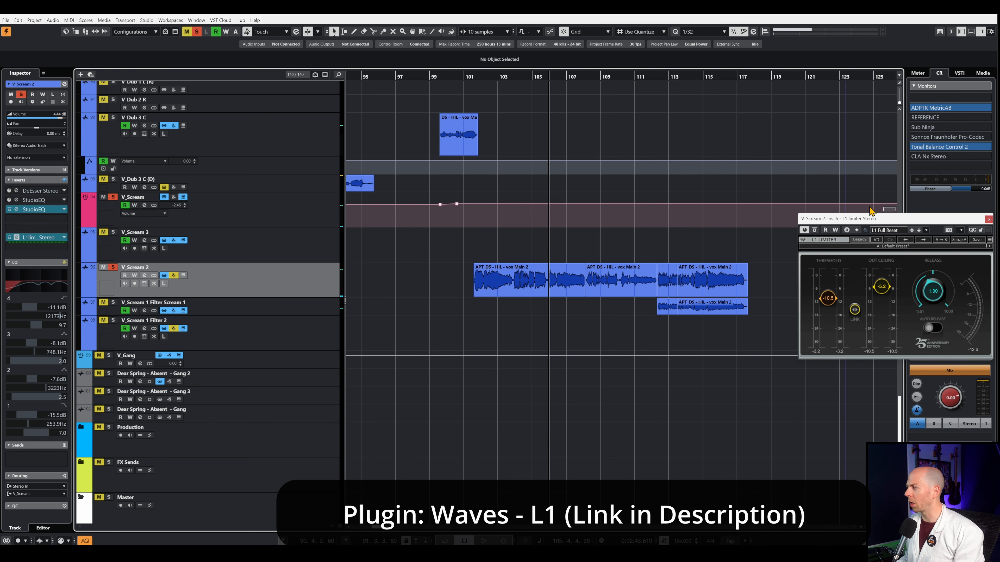
drag(879, 219, 806, 216)
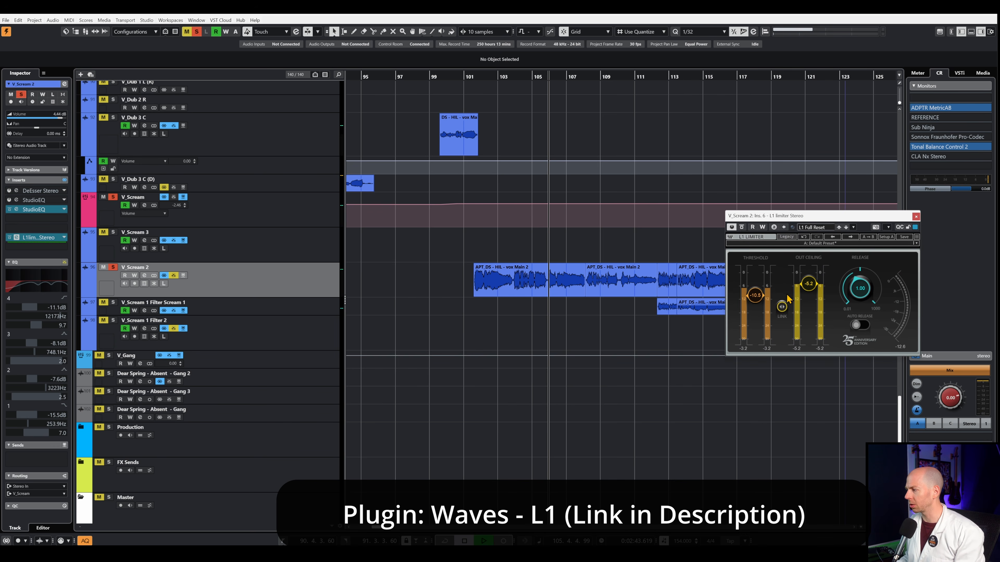
drag(782, 307, 781, 299)
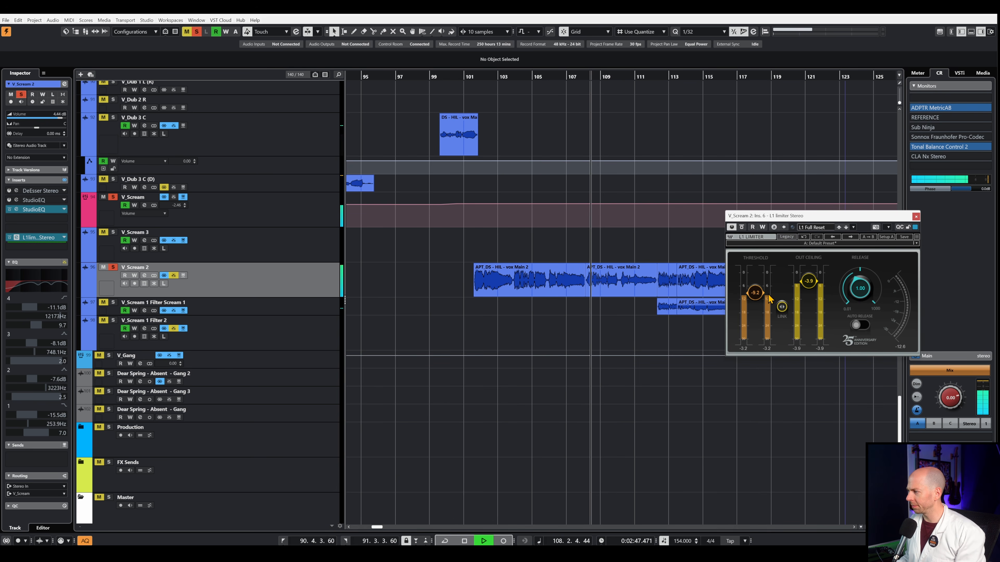
key(space)
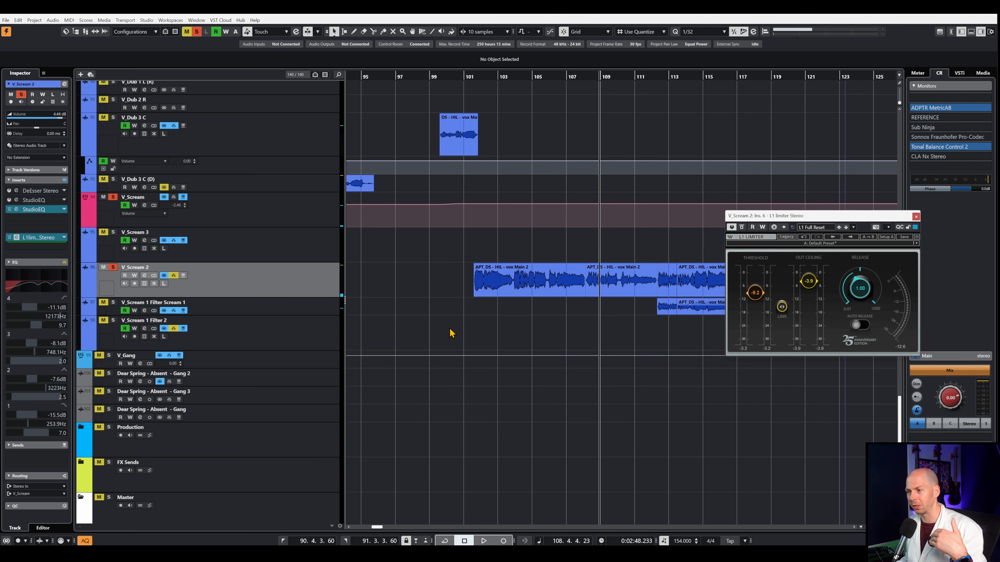
key(Escape)
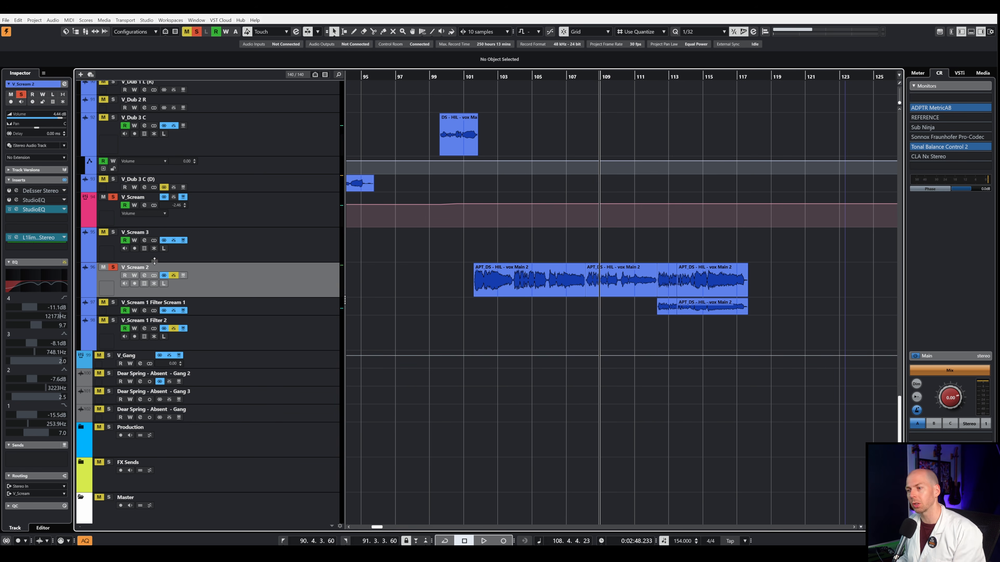
Try heavier limiting on V_Scream 2 with the L1 threshold at -23.1 and the out ceiling at -7.4 during playback
click(37, 237)
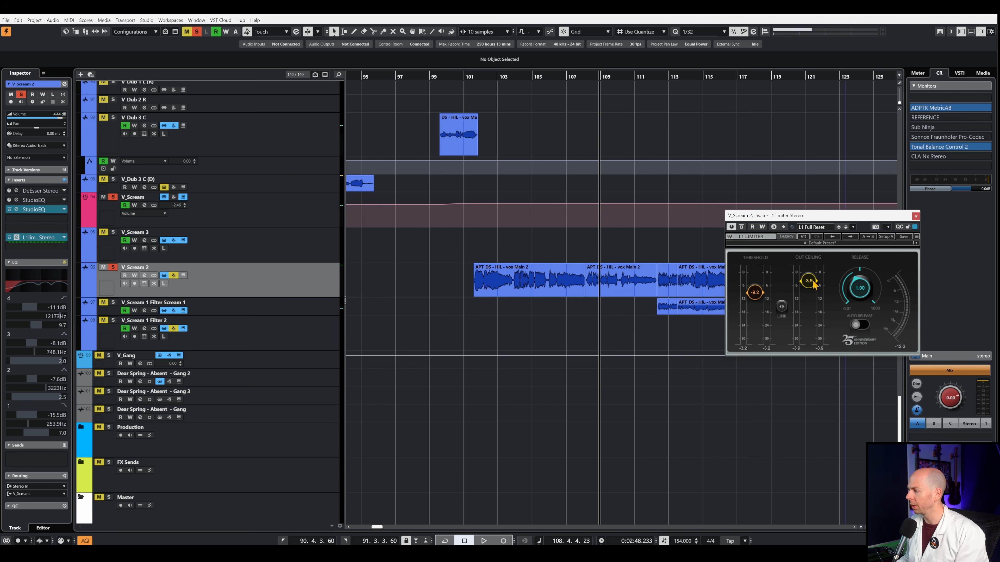
drag(754, 292, 755, 324)
key(space)
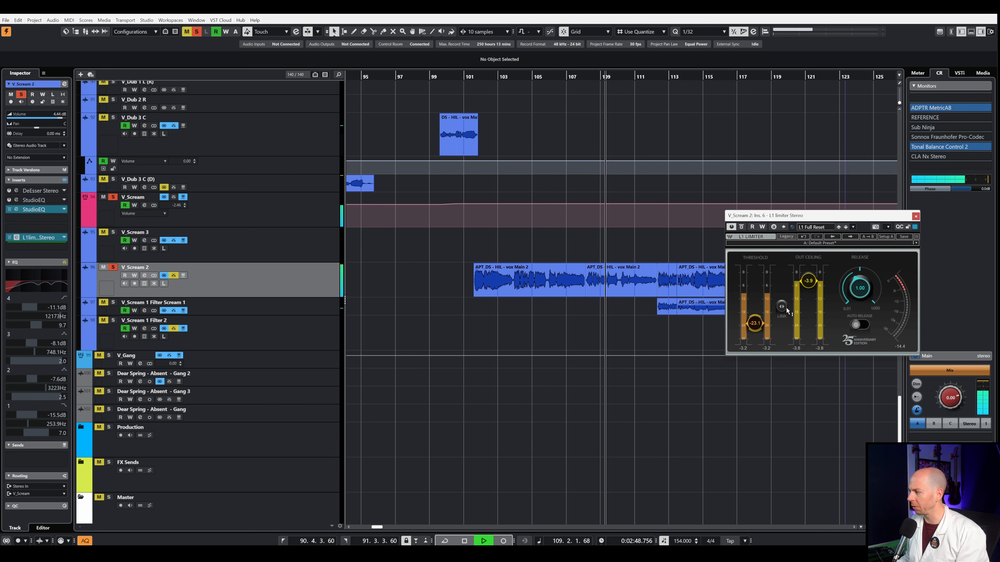
drag(808, 281, 808, 289)
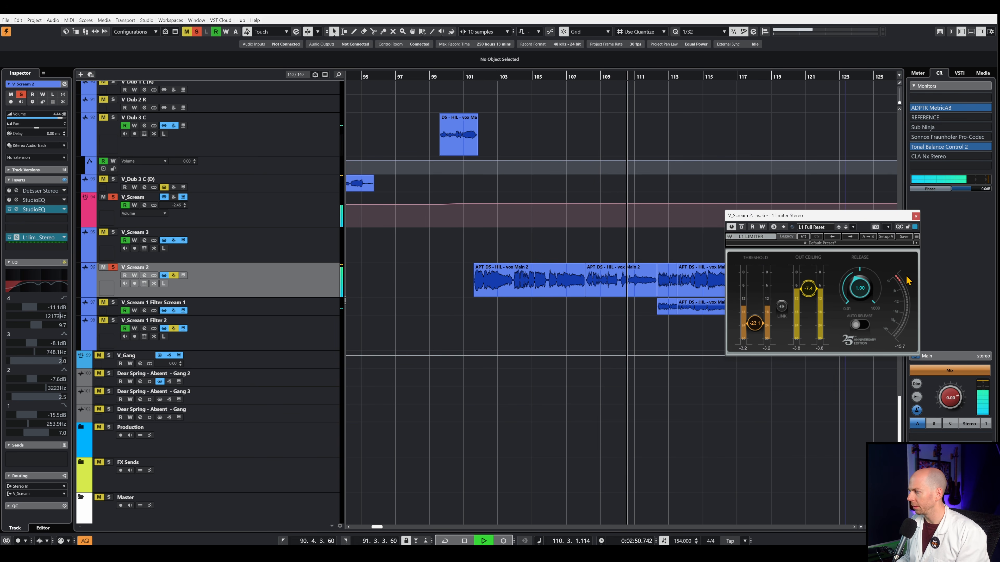
key(space)
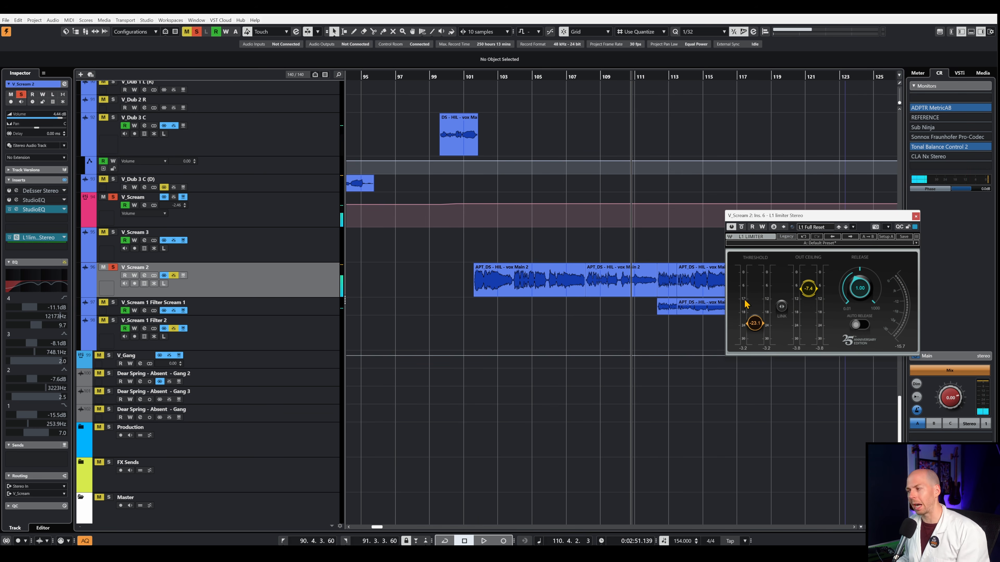
Undo the last ceiling and threshold changes in the L1 limiter and close it
click(802, 238)
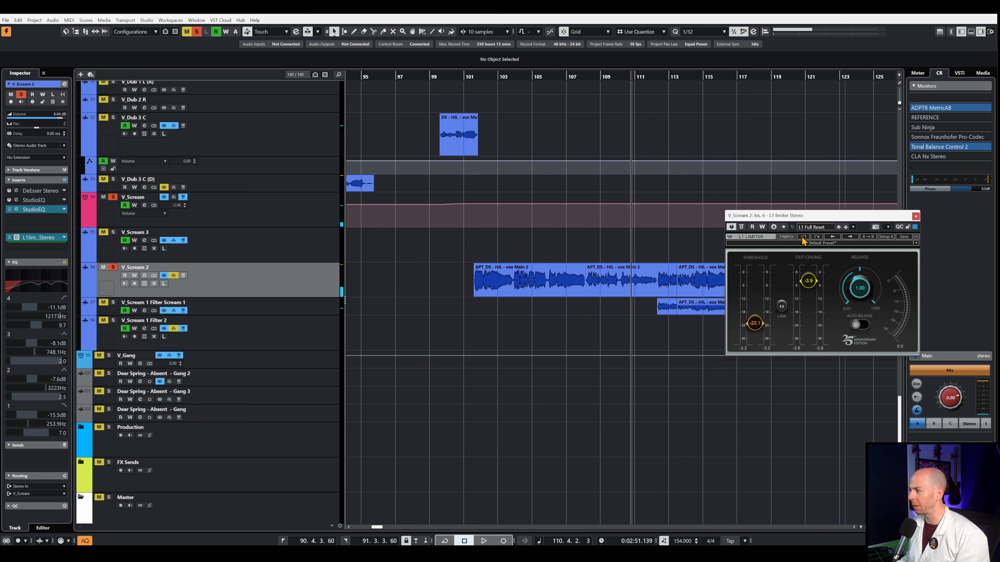
click(802, 238)
click(803, 238)
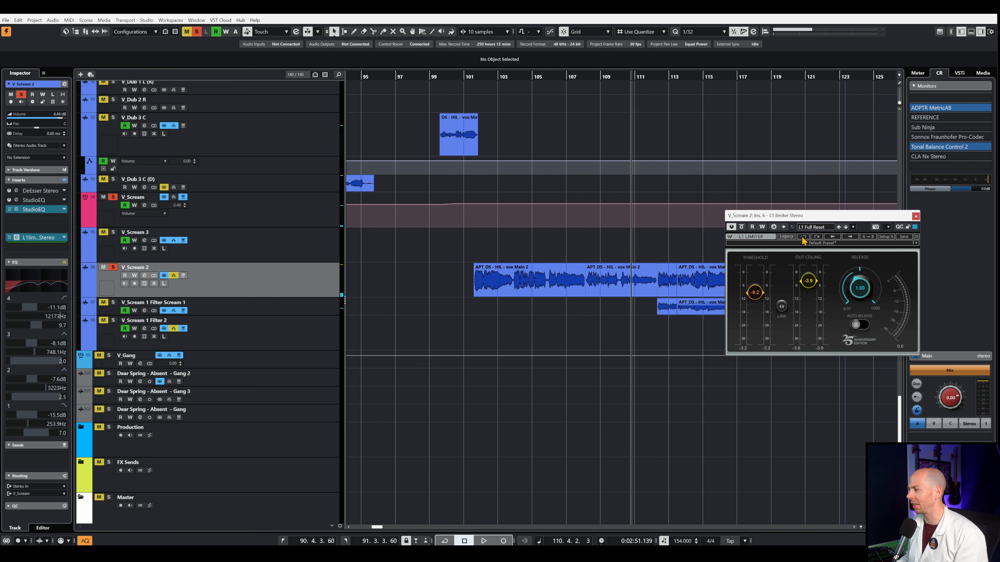
click(914, 217)
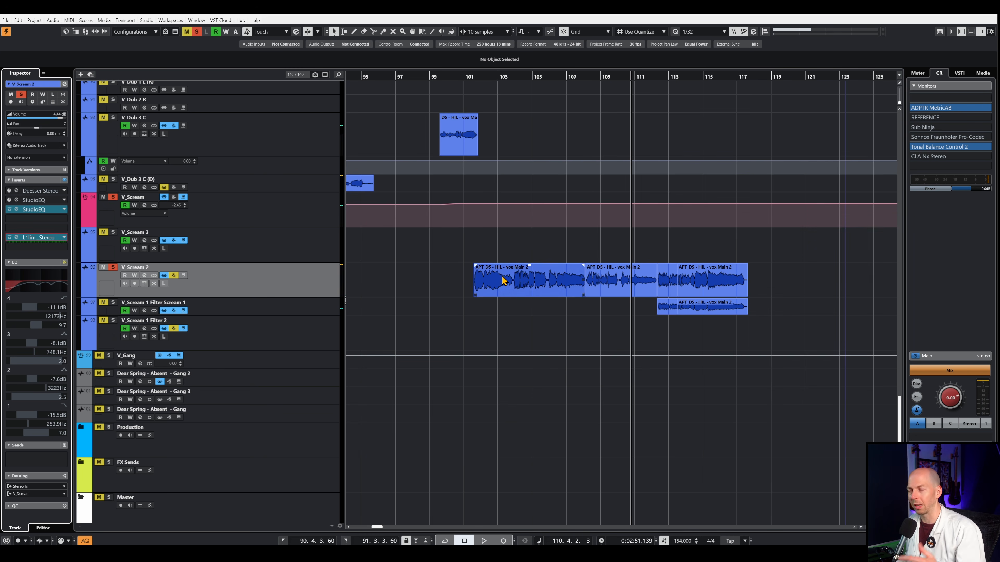
Insert Little AlterBoy in the fourth insert slot of V_Scream 2, with the playback position just after bar 101
click(477, 75)
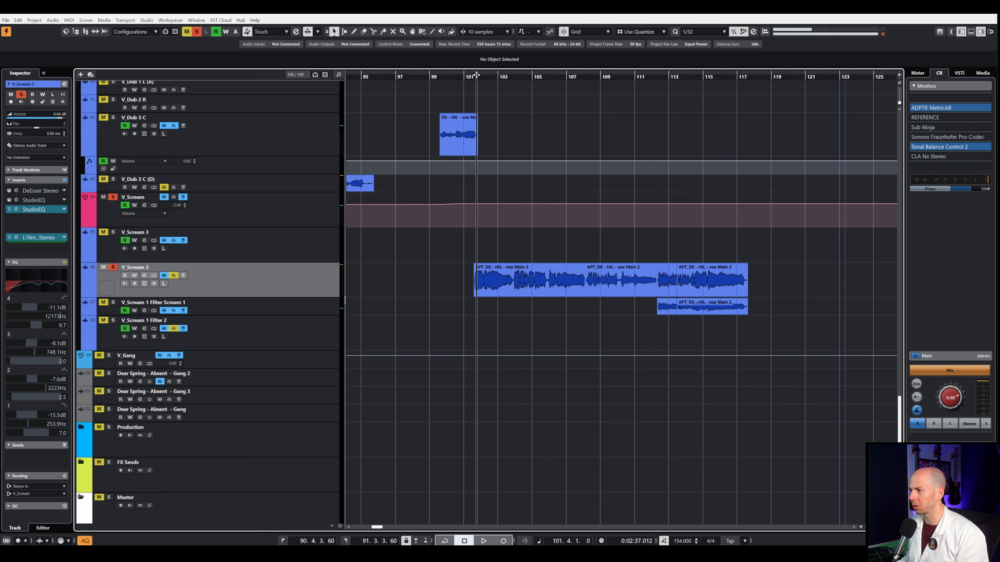
click(38, 220)
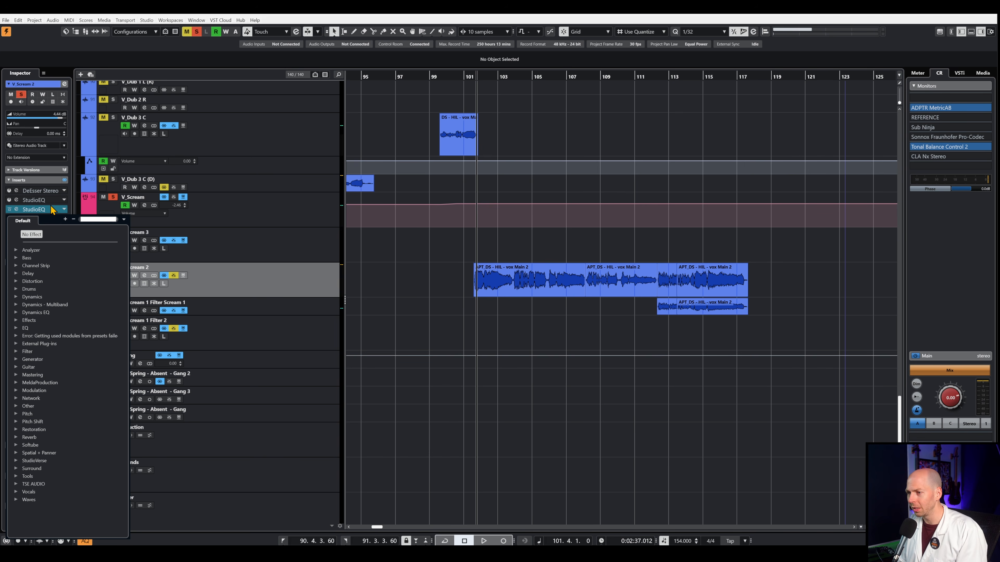
text(little alter)
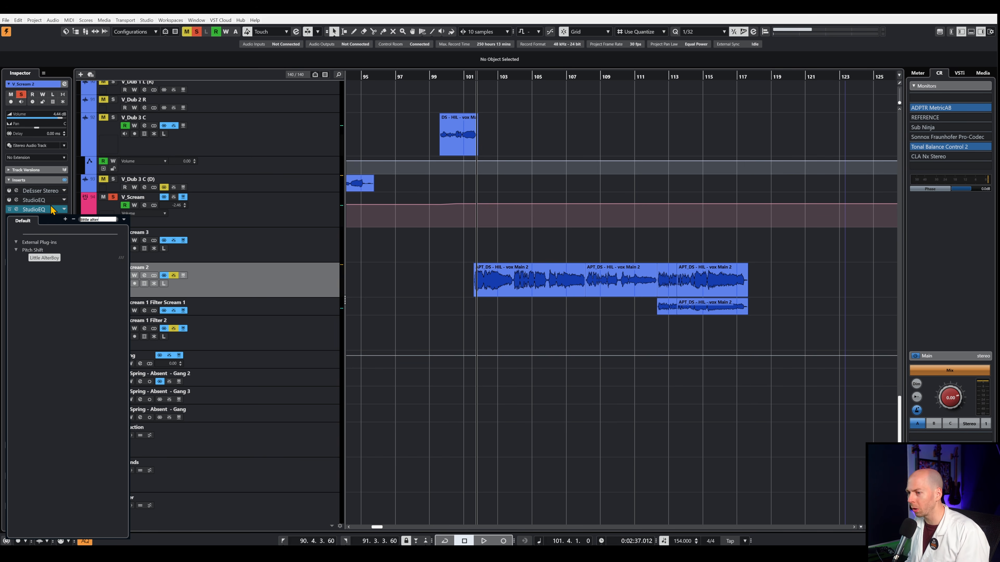
key(Return)
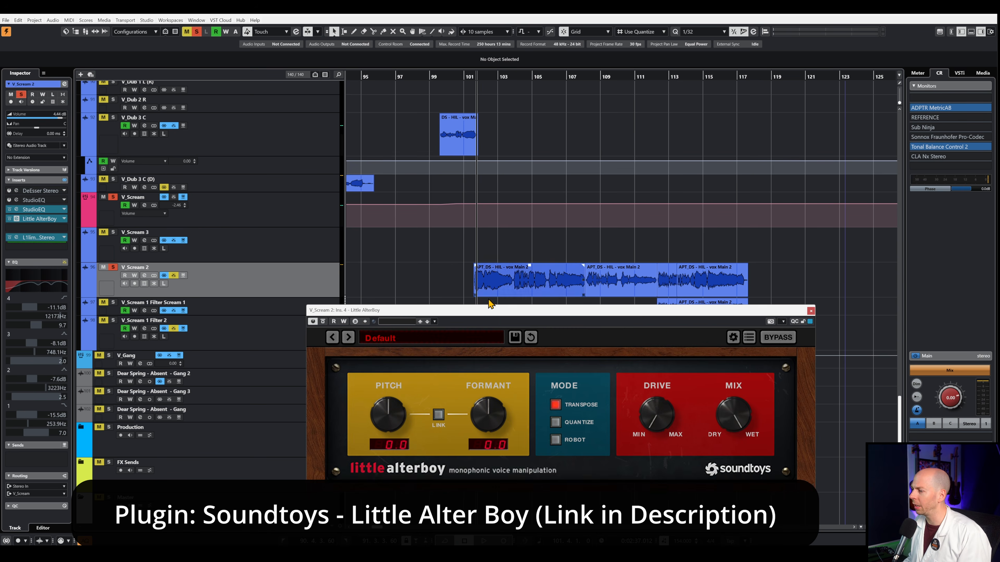
drag(488, 308, 458, 316)
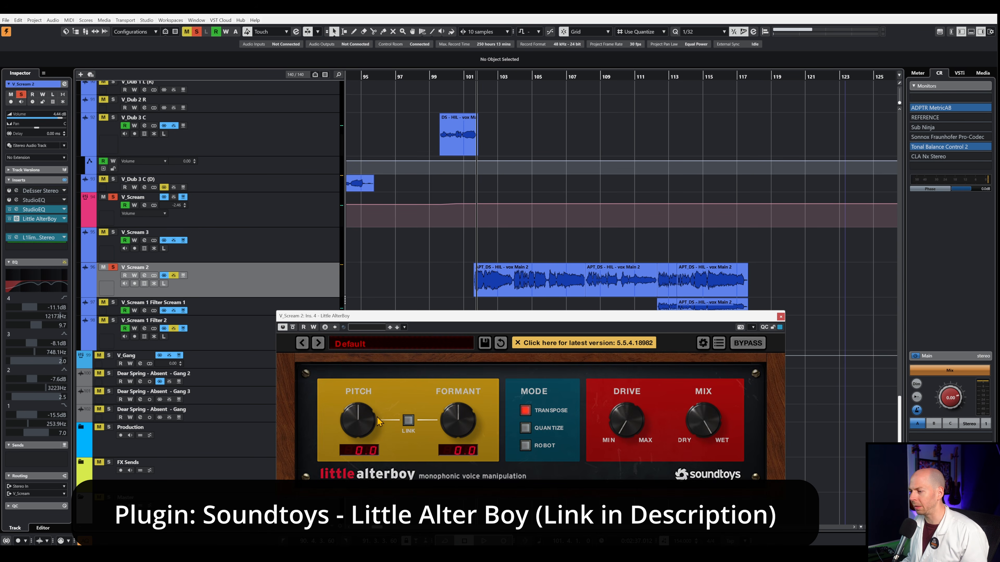
Try linked pitch and formant shifting down to -12.0 in Little AlterBoy during playback, and reset and unlink both controls
click(412, 423)
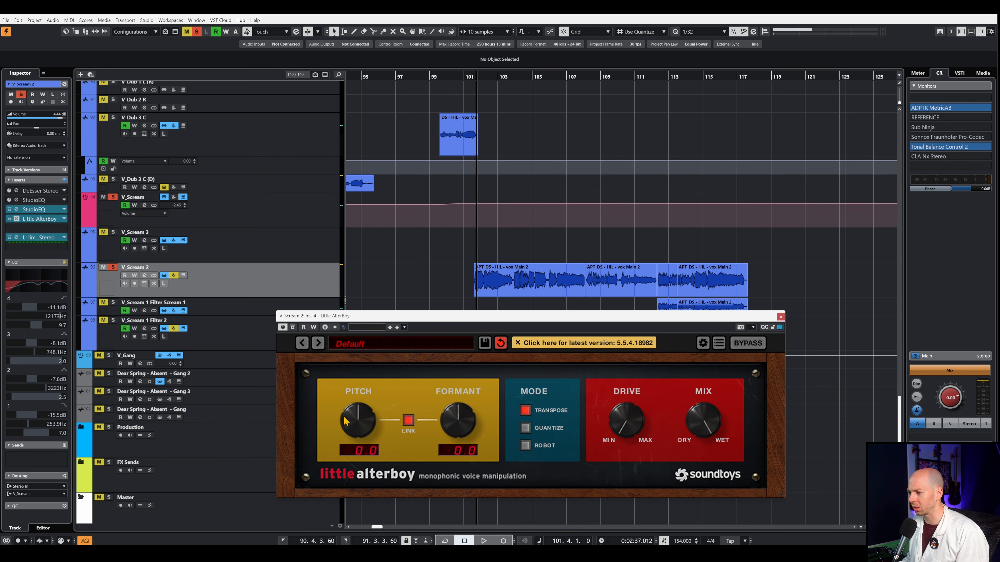
mouse_move(363, 428)
mouse_down()
mouse_move(369, 345)
mouse_move(369, 430)
mouse_up()
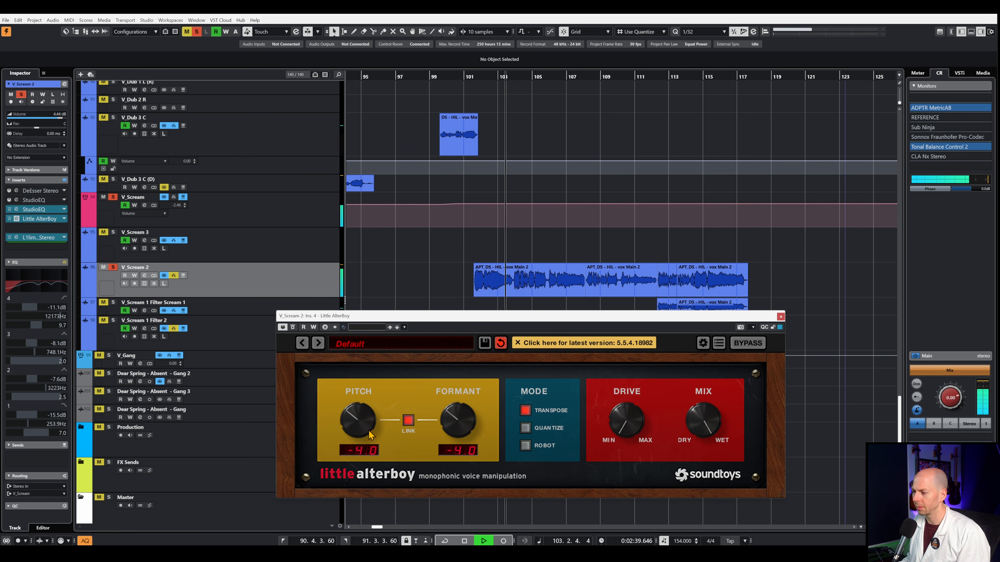
key(space)
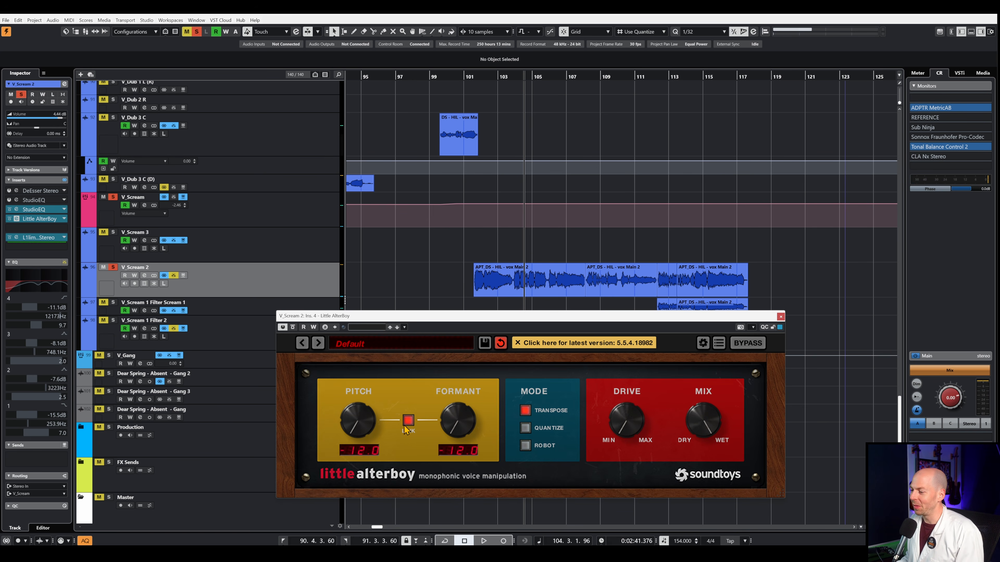
double_click(361, 420)
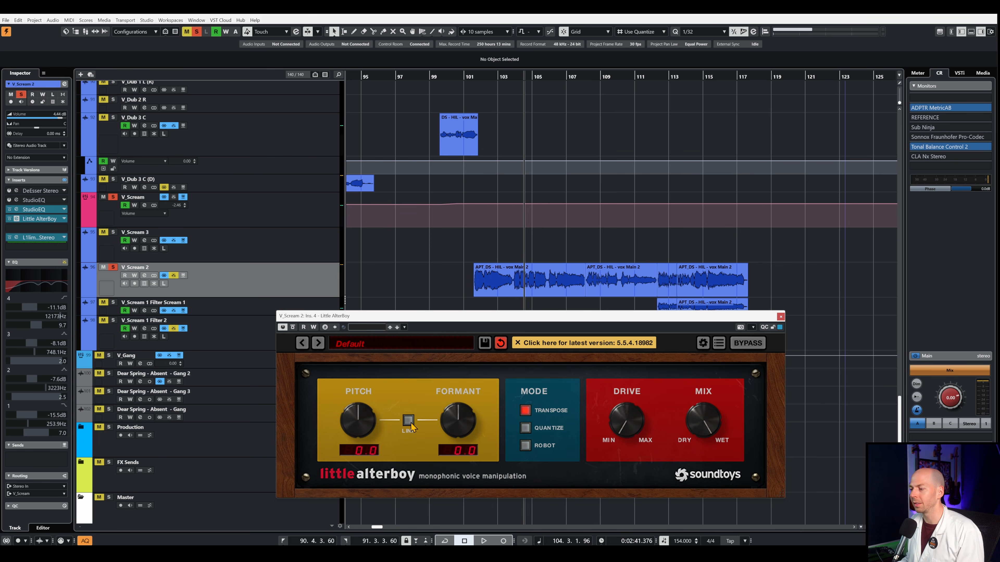
Set the Little AlterBoy formant to -2.2 during playback, leaving the pitch unshifted
mouse_move(461, 316)
mouse_down()
mouse_move(459, 252)
mouse_move(457, 323)
mouse_up()
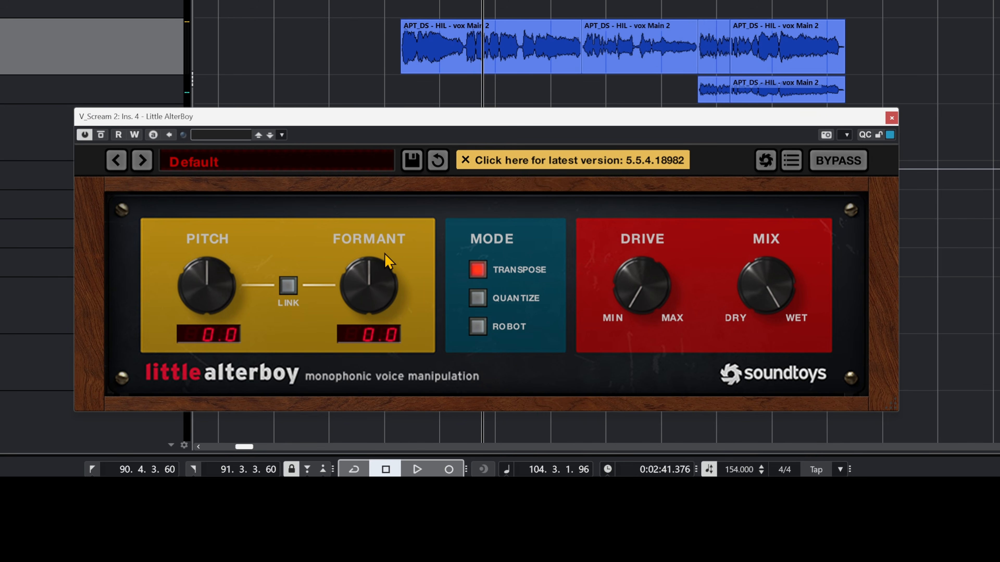
drag(387, 309, 373, 302)
key(space)
drag(368, 286, 368, 311)
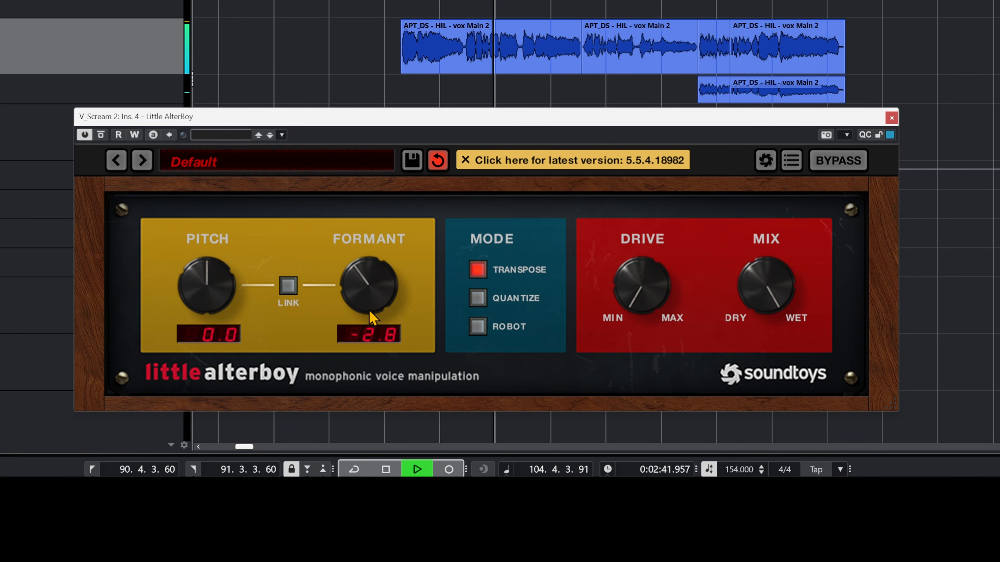
key(space)
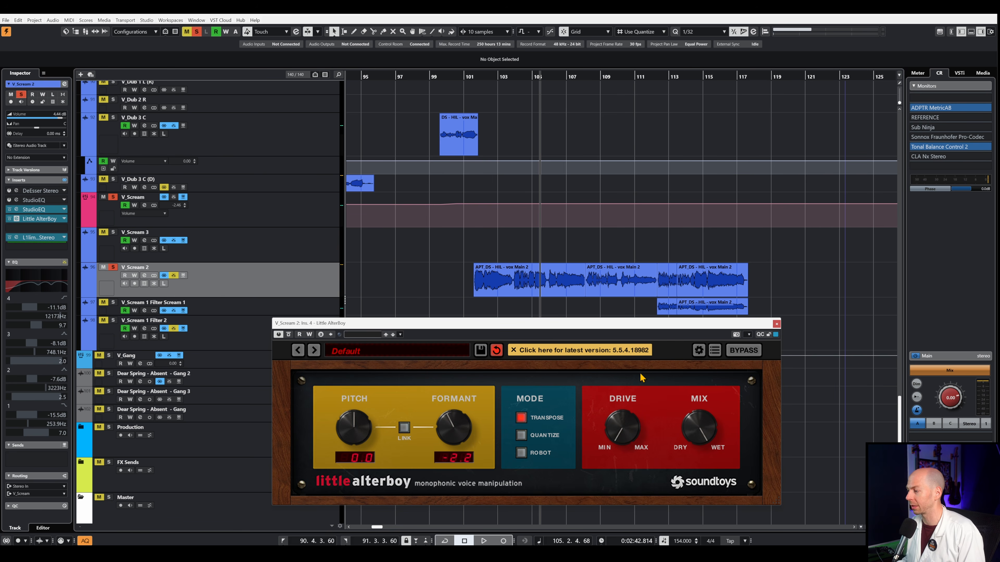
Try a high drive of roughly three quarters in Little AlterBoy with the mix pulled back from fully wet during playback
double_click(490, 75)
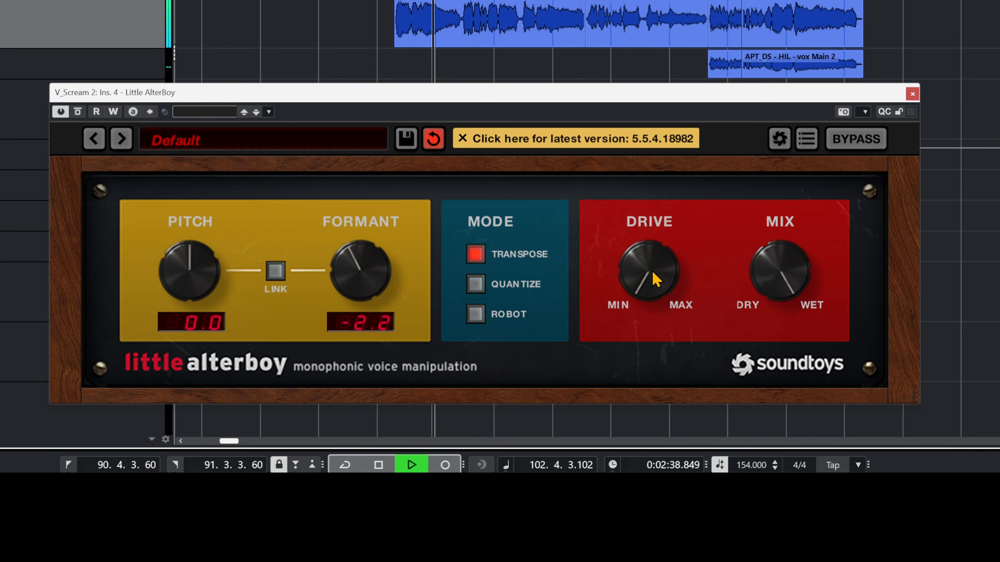
drag(623, 429, 623, 356)
drag(654, 156, 653, 123)
key(space)
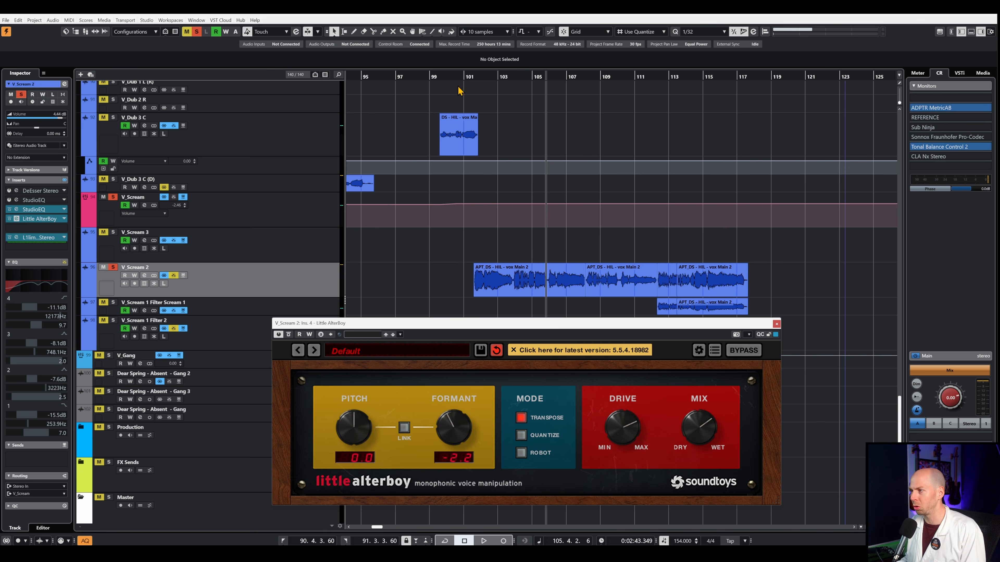
Unsolo the scream and adjust the Little AlterBoy mix against the full arrangement, playing from about bar 101
double_click(469, 76)
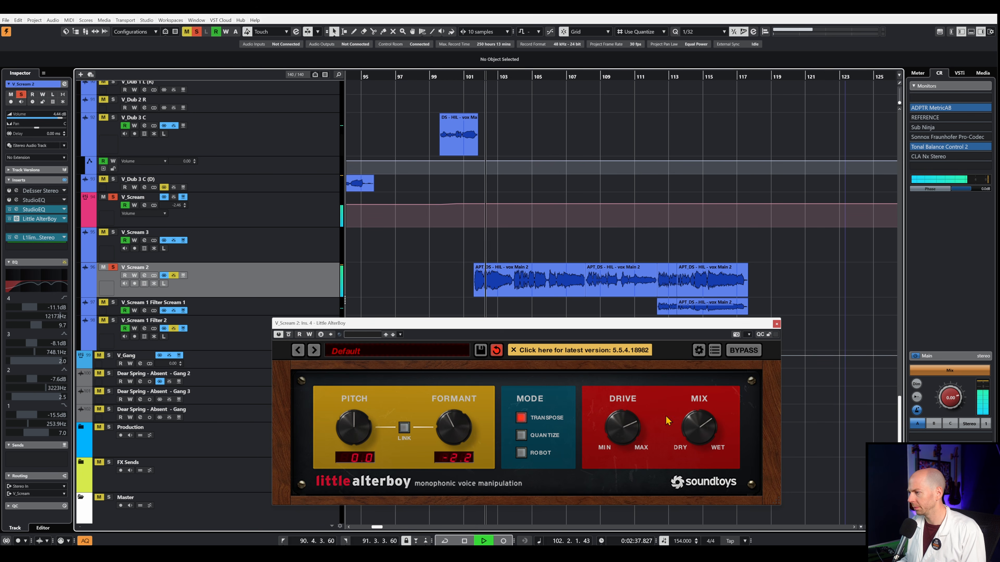
key(alt+s)
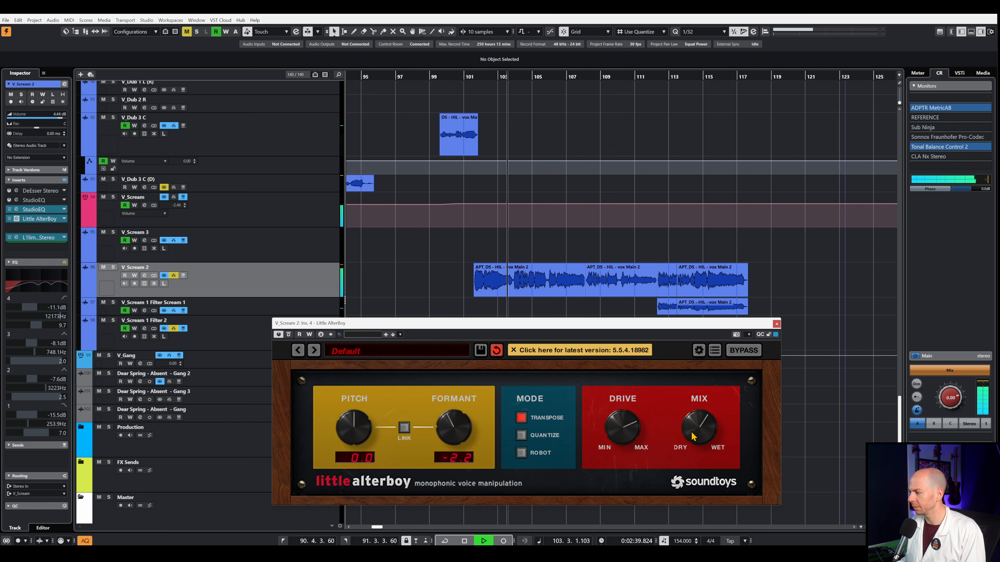
drag(693, 436, 664, 427)
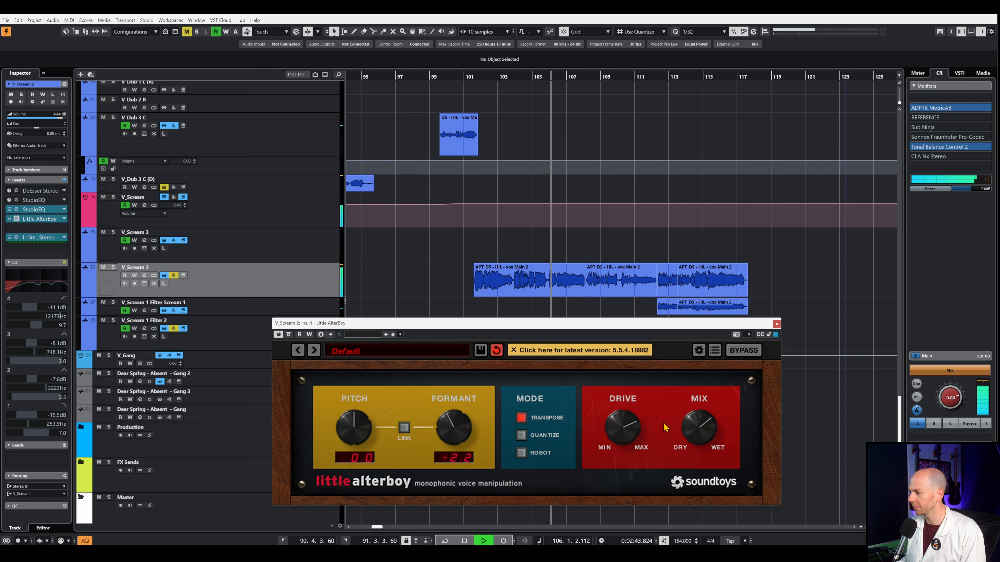
key(space)
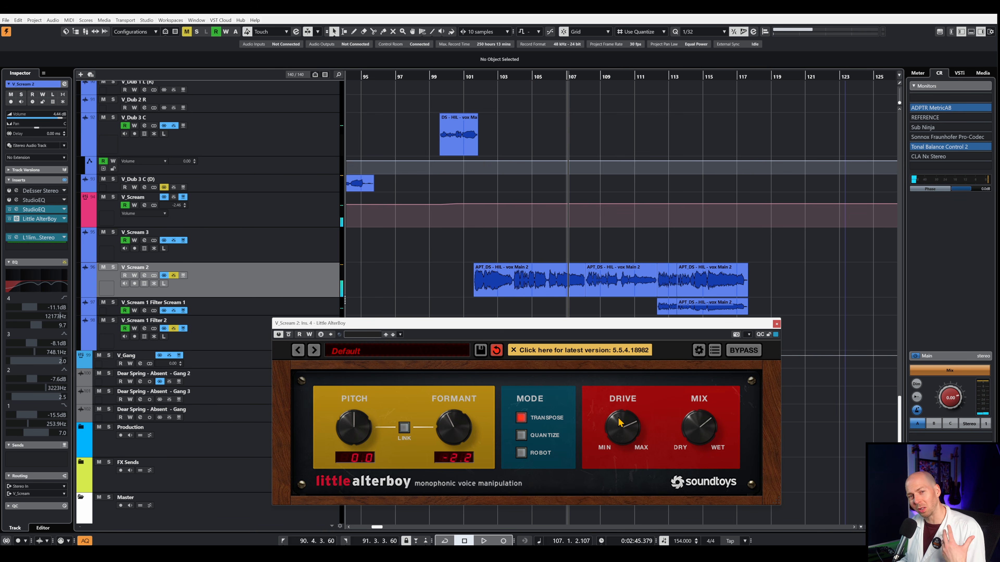
Lower the Little AlterBoy drive to just below halfway and turn the mix mostly wet during playback with the full arrangement
key(space)
mouse_move(617, 451)
mouse_down()
mouse_move(615, 399)
mouse_move(636, 448)
mouse_move(623, 447)
mouse_up()
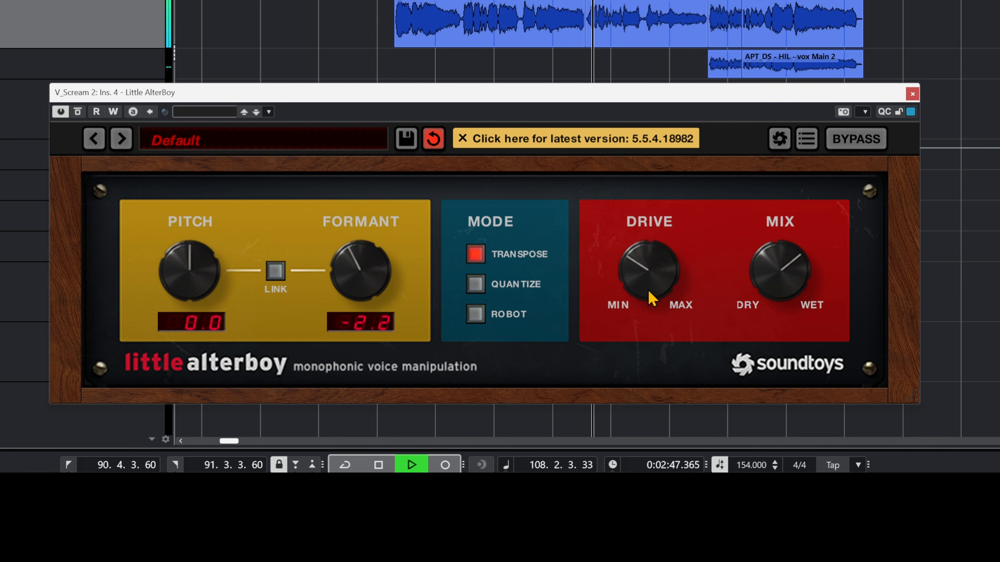
drag(651, 297, 647, 264)
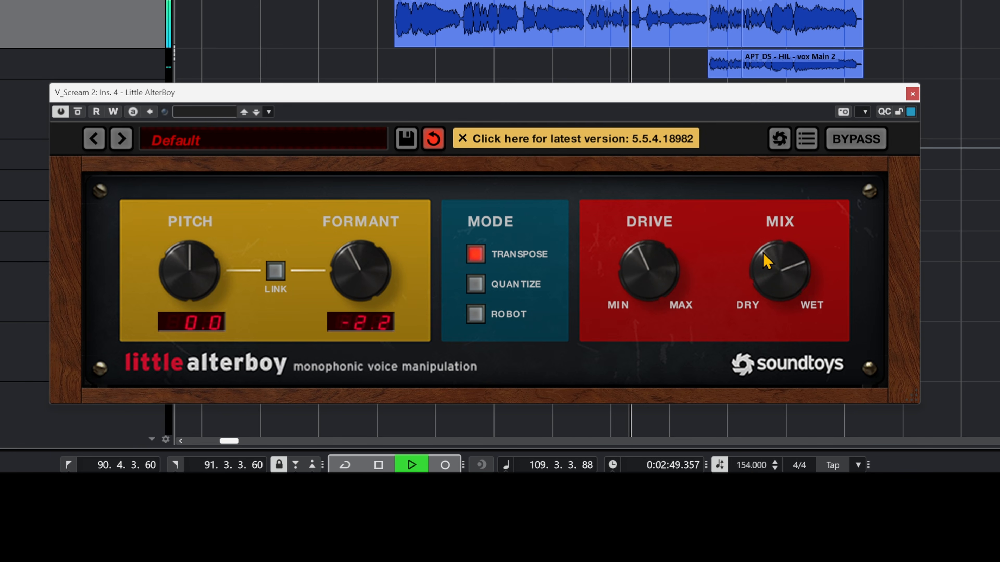
drag(766, 269, 763, 232)
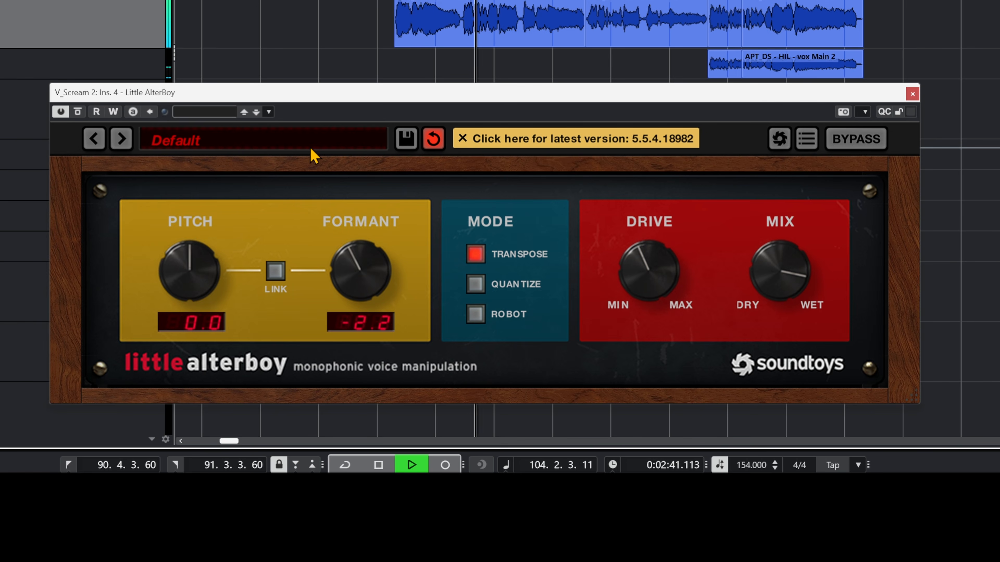
key(space)
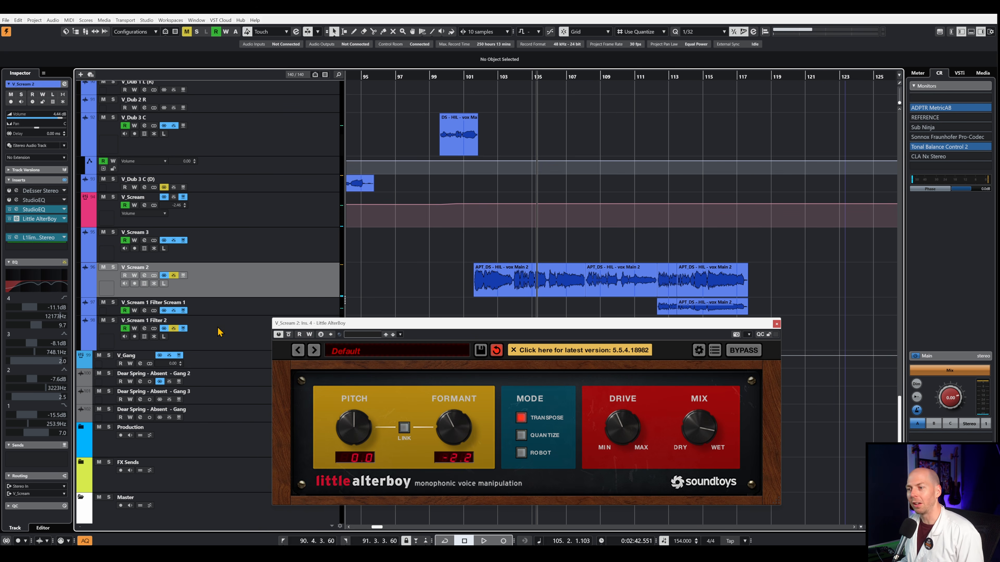
Insert a StudioEQ in the fifth insert slot of V_Scream 2, directly after Little AlterBoy
drag(360, 334, 464, 346)
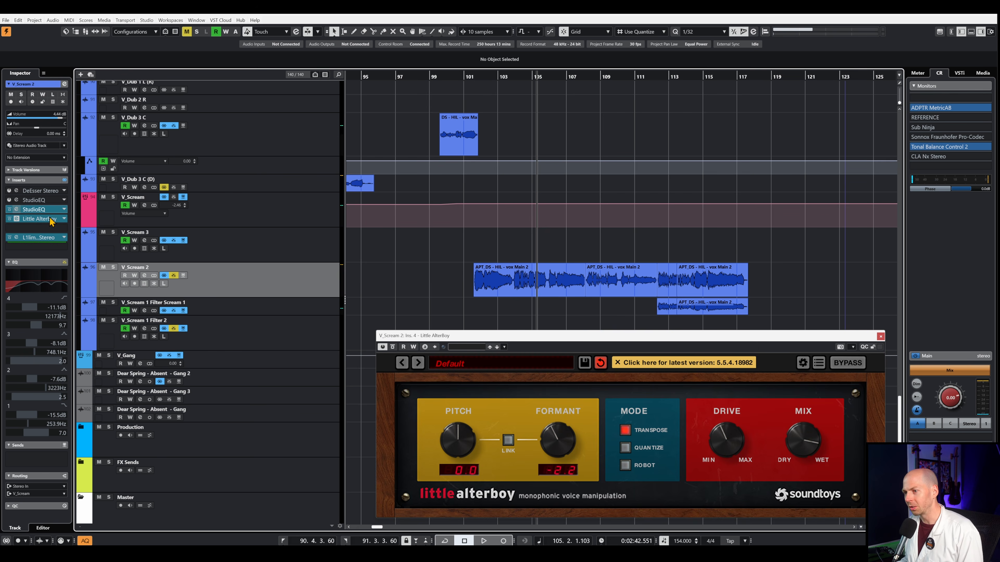
click(57, 228)
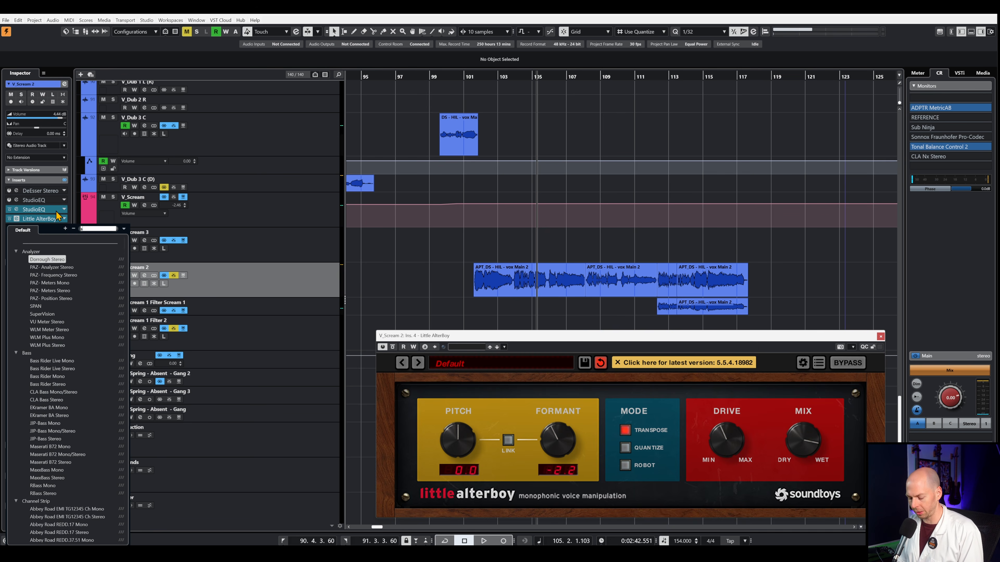
key(Escape)
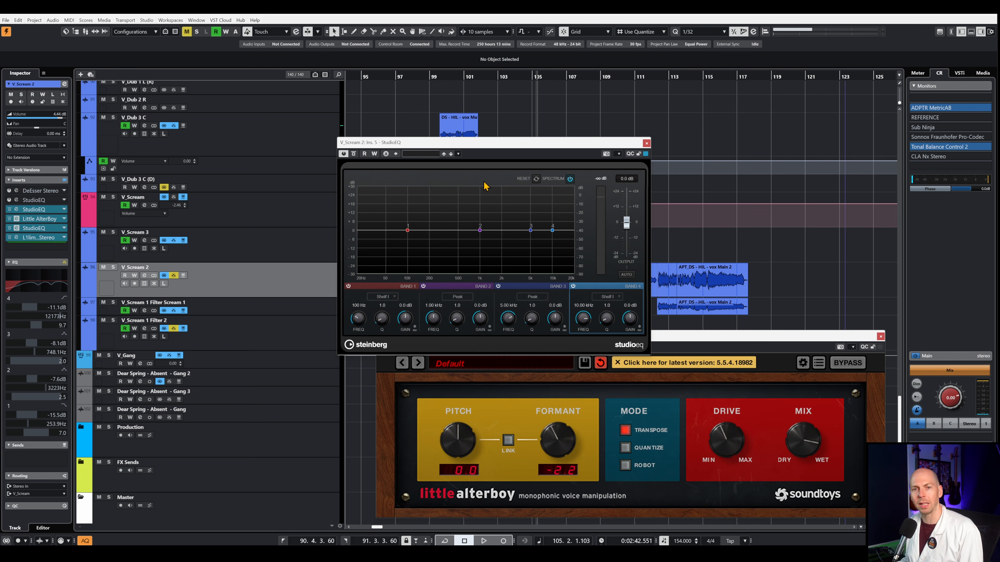
Set band 2 of the new StudioEQ to a wide 3.2 dB boost at 3.22 kHz with a Q of 0.5 during playback
drag(480, 230, 473, 213)
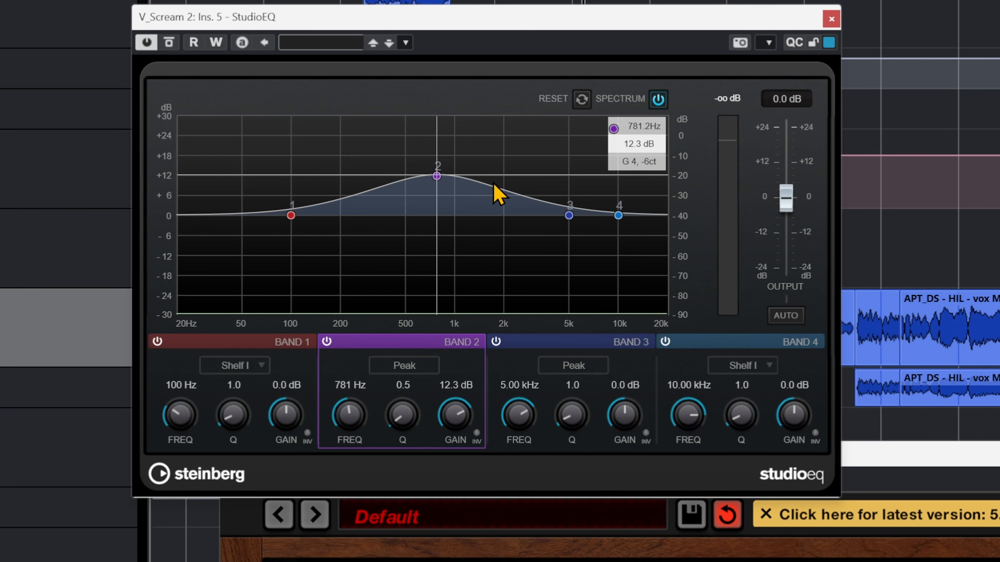
drag(435, 177, 395, 217)
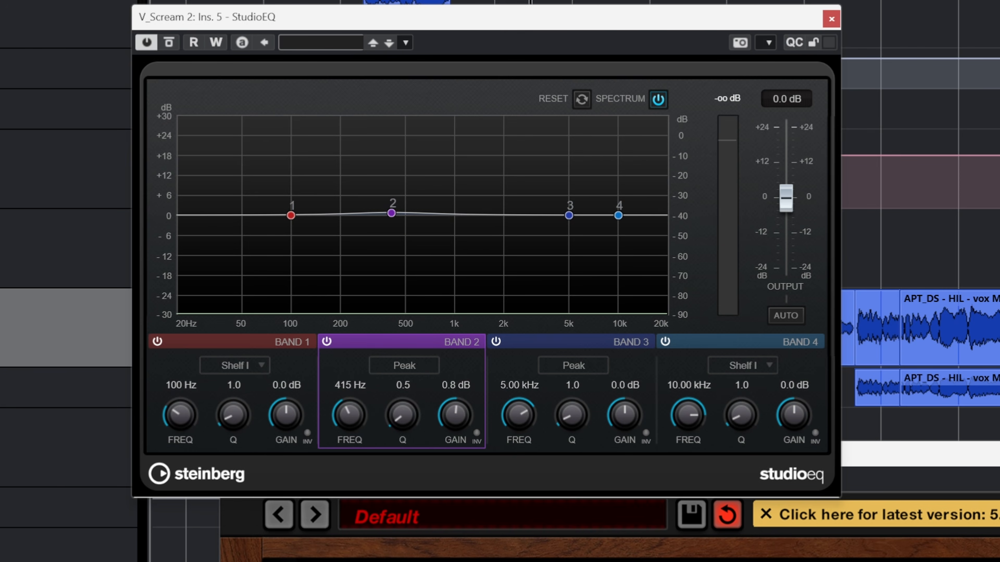
key(space)
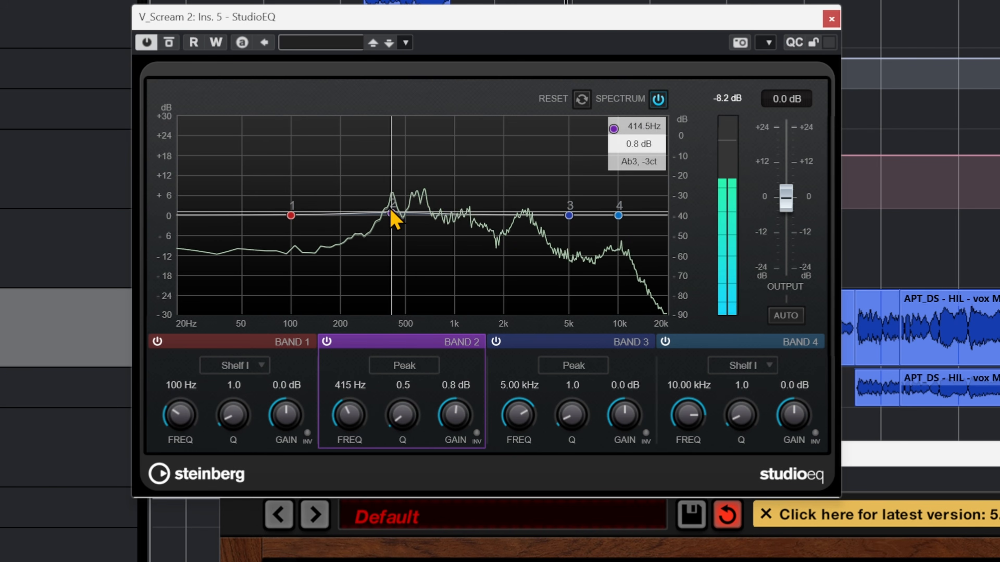
drag(391, 214, 539, 207)
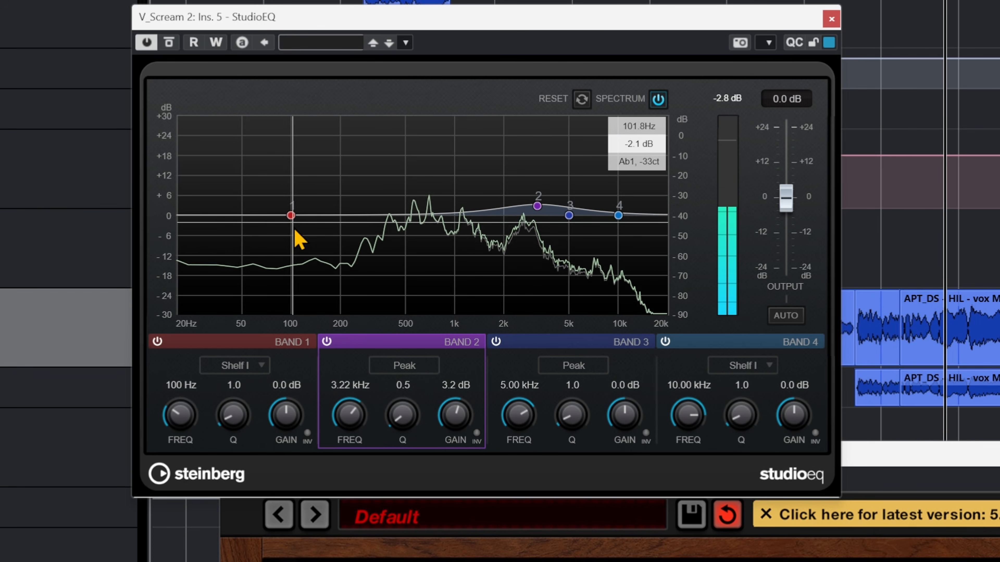
Set StudioEQ band 1 to a -24.0 dB low-shelf cut at 111 Hz with a Q of 4.5, auditioning from about bar 112
drag(292, 217, 346, 293)
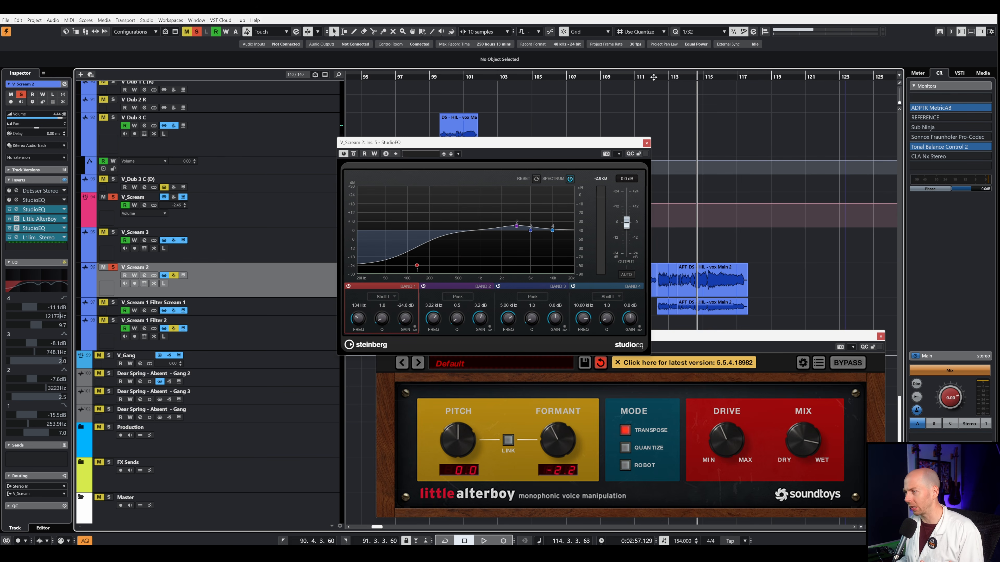
click(653, 78)
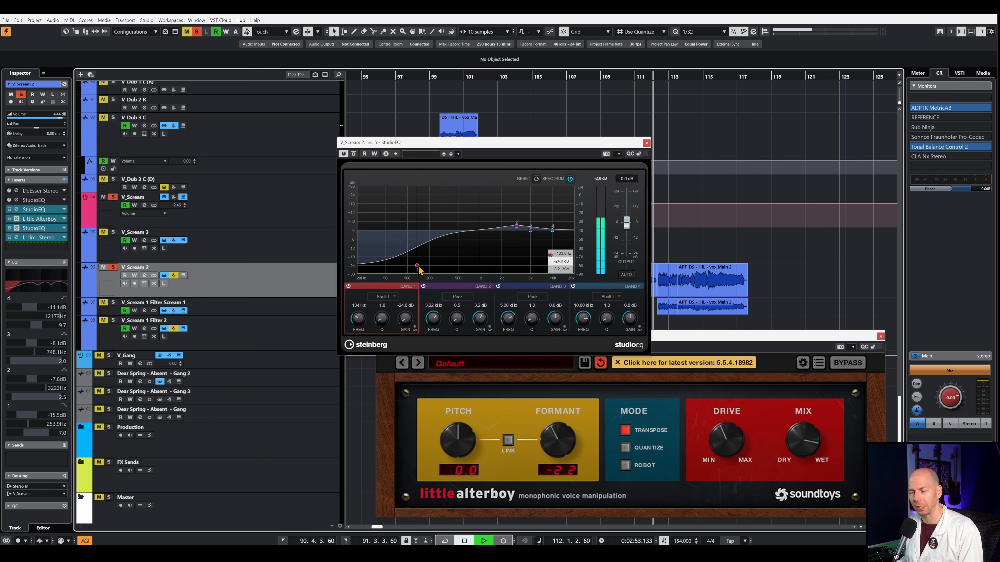
drag(418, 267, 340, 279)
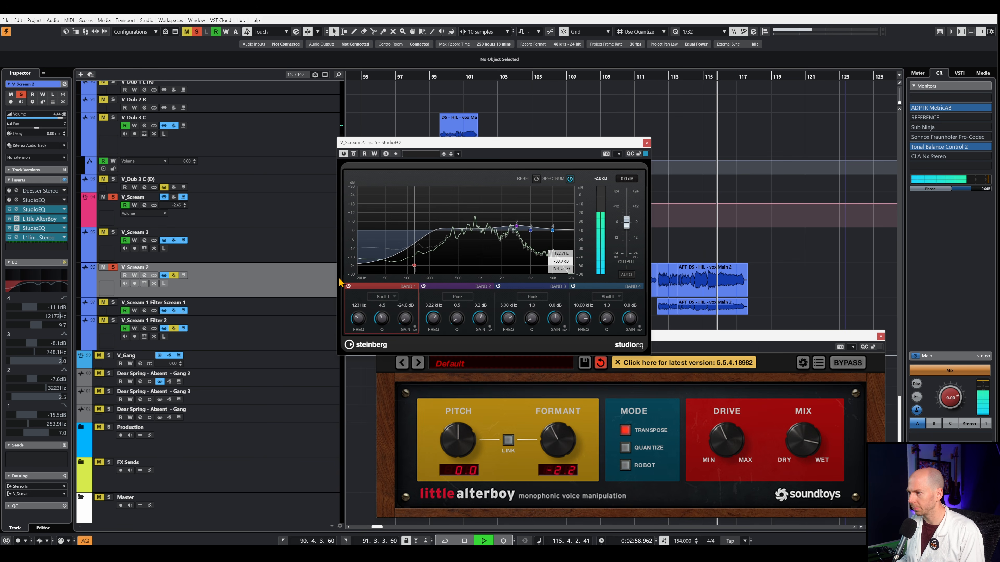
drag(414, 266, 410, 267)
key(space)
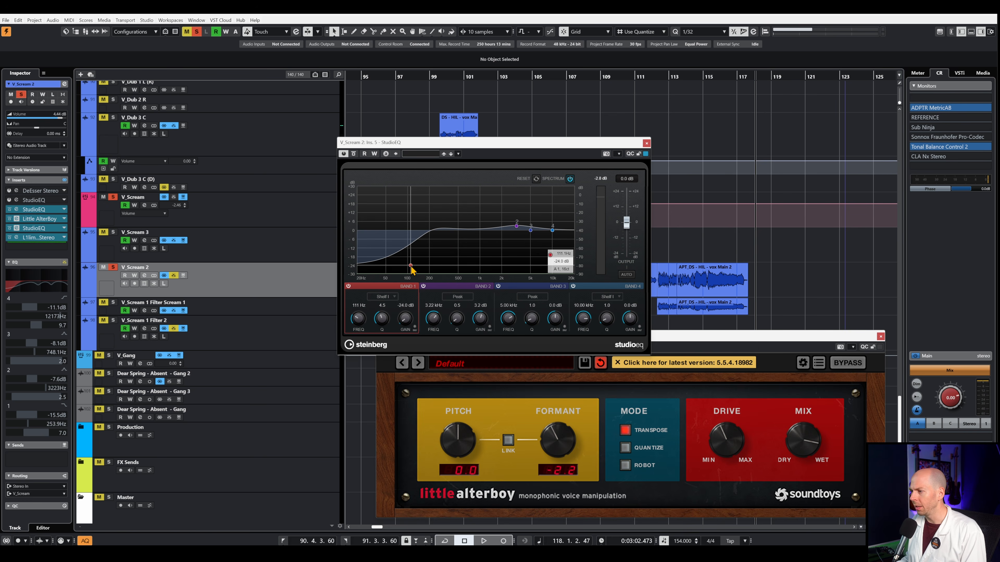
Lower the Q of the low-shelf band in StudioEQ during playback, and close the equalizer
drag(411, 265, 434, 265)
drag(356, 252, 303, 252)
drag(230, 378, 256, 384)
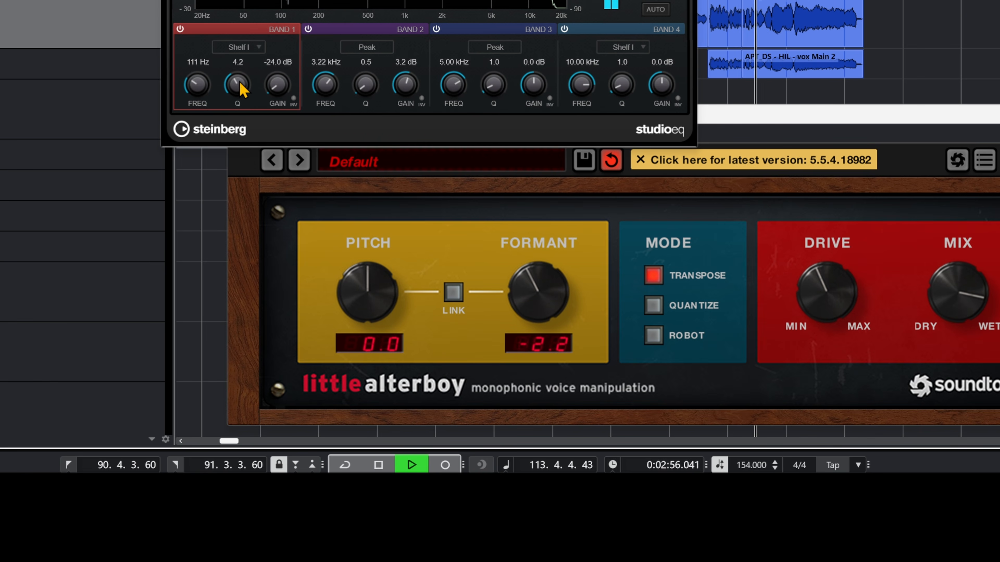
drag(239, 87, 196, 86)
key(space)
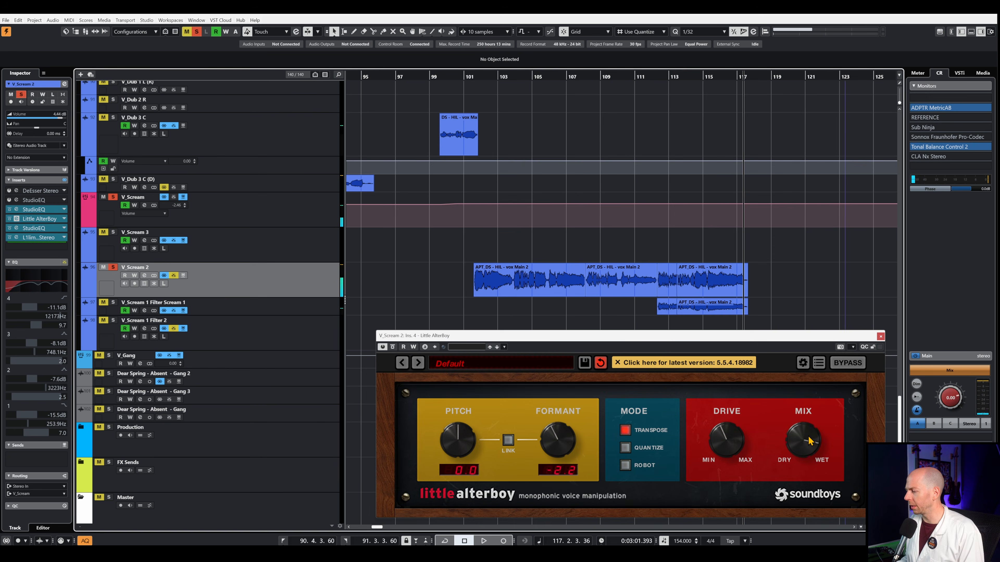
Fine-tune Little AlterBoy's dry/wet mix on V_Scream 2 and experiment with its pitch control during playback
drag(967, 296, 964, 315)
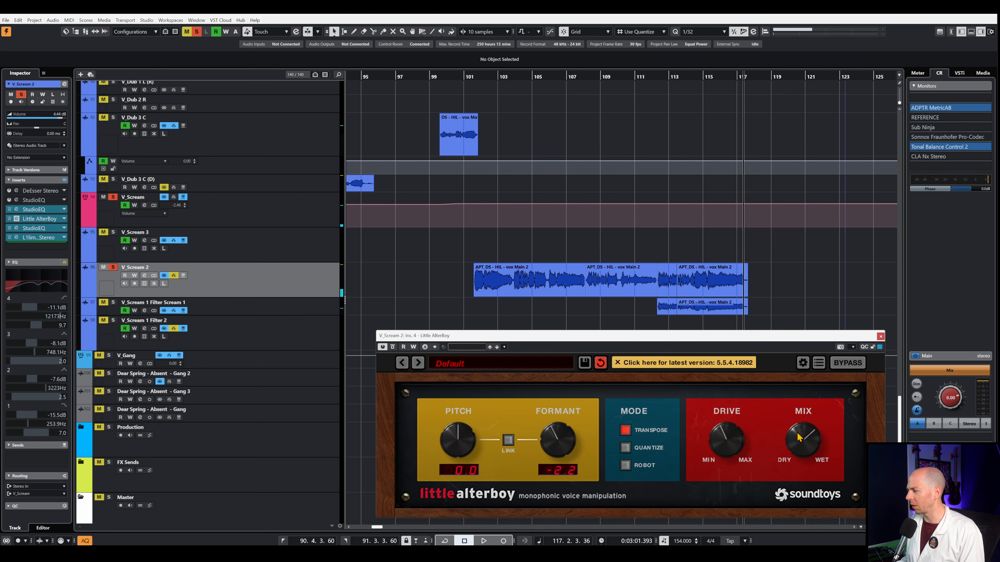
drag(806, 455, 806, 463)
key(space)
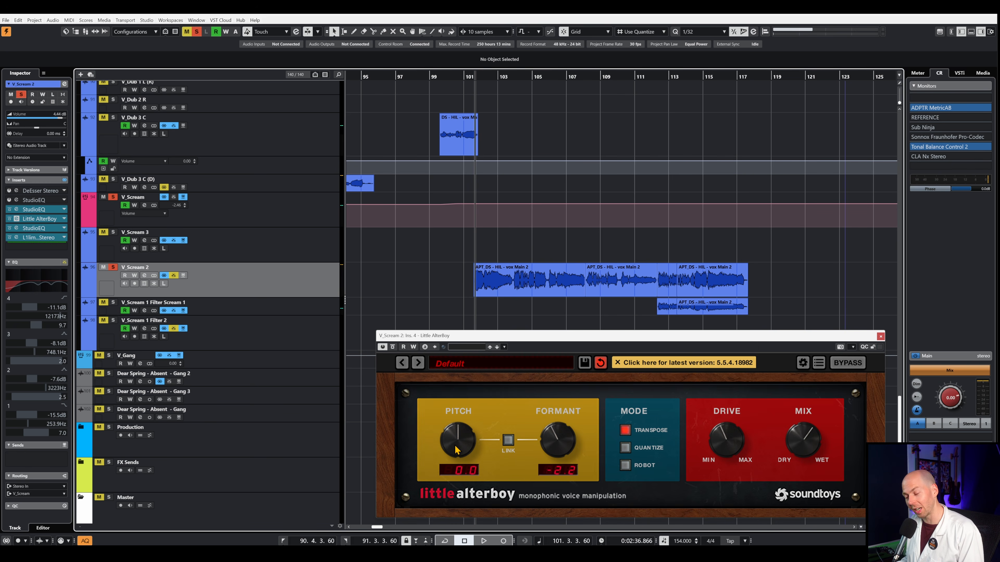
key(space)
mouse_move(456, 450)
mouse_down()
mouse_move(456, 525)
mouse_move(461, 392)
mouse_move(464, 435)
mouse_up()
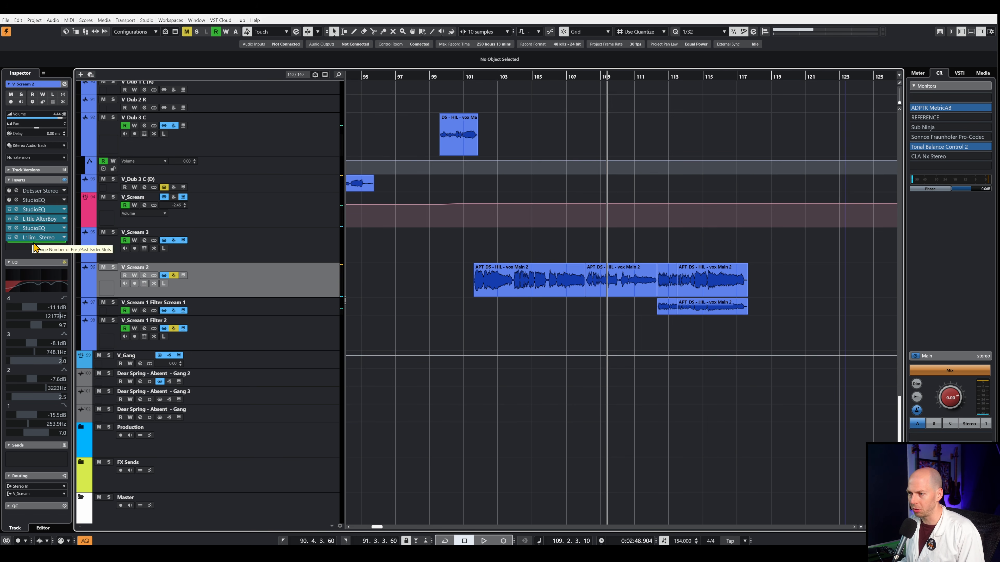
Add a stereo FX track with Decapitator as its effect, next to V_Scream 2
key(alt+f)
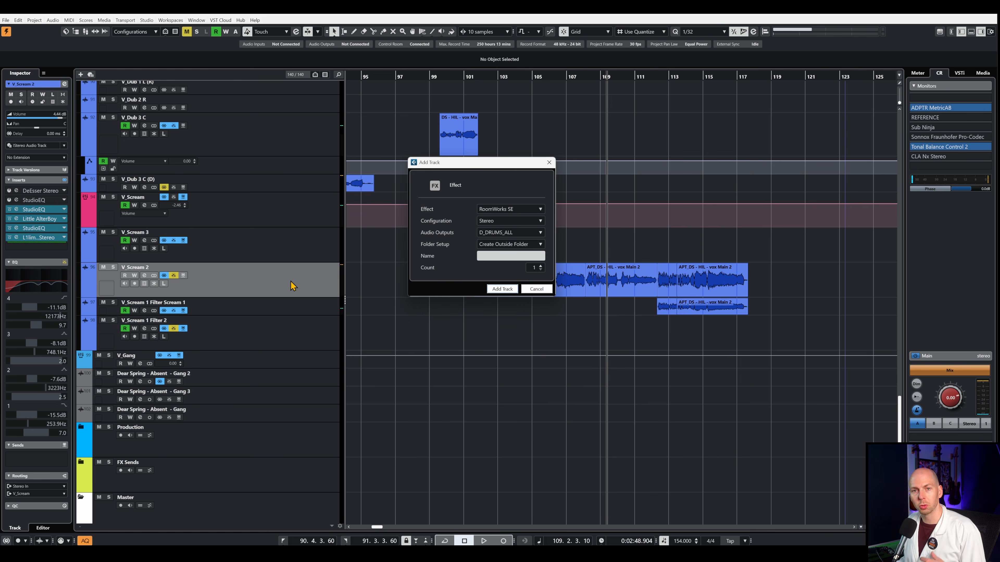
click(526, 209)
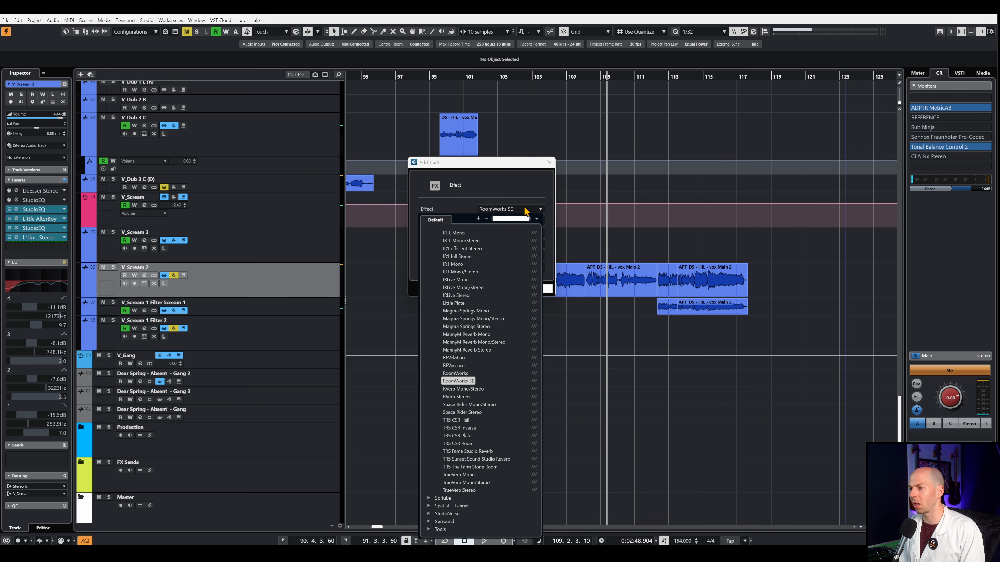
text(decap)
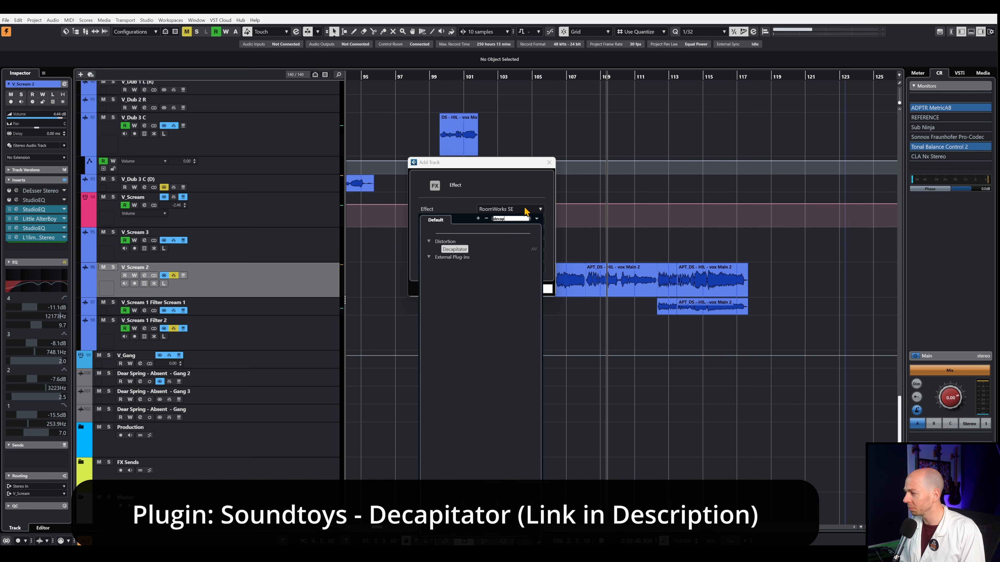
key(Return)
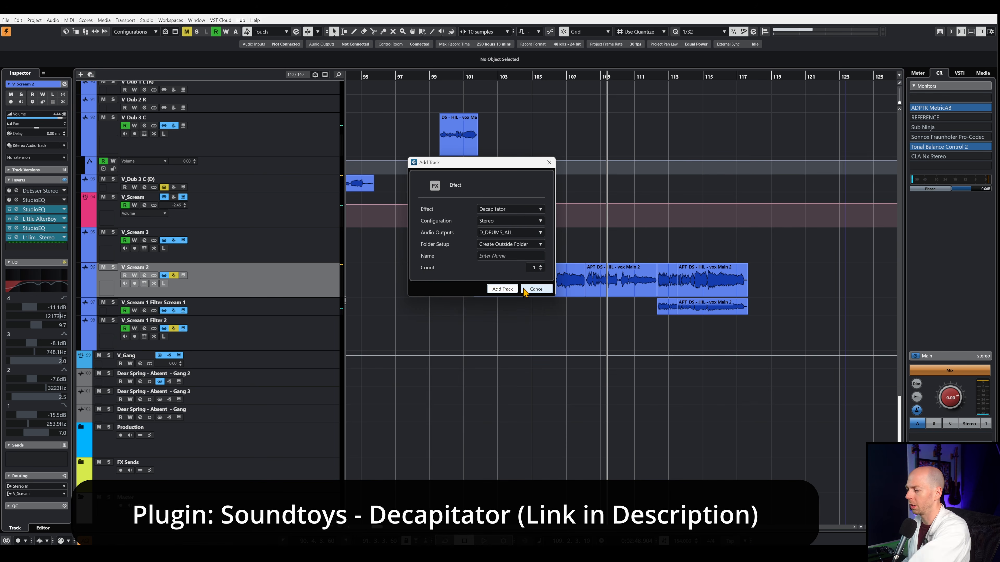
click(506, 288)
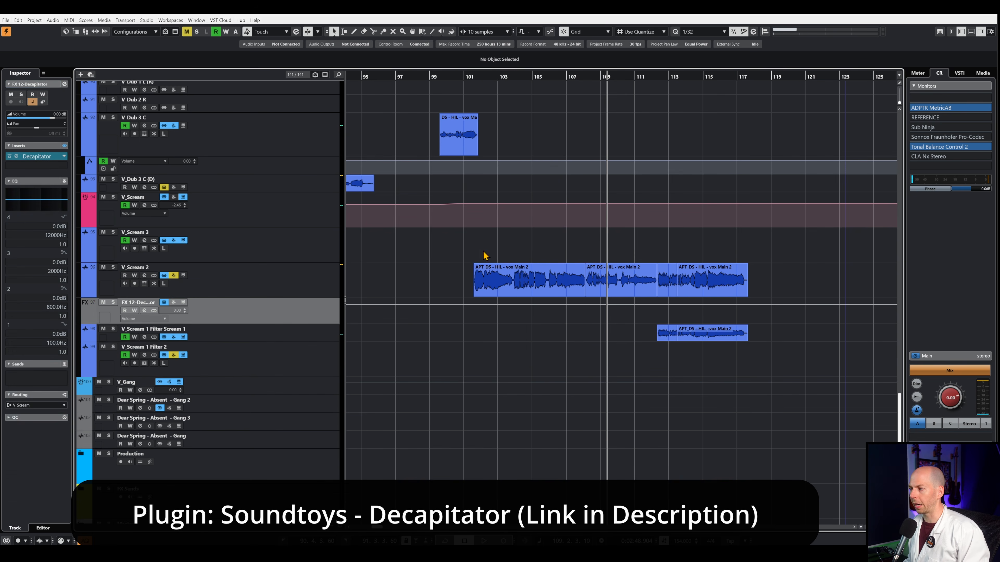
Create a send from V_Scream 2 to the FX 12-Decapitator channel and set its level to -4.90 dB
click(170, 280)
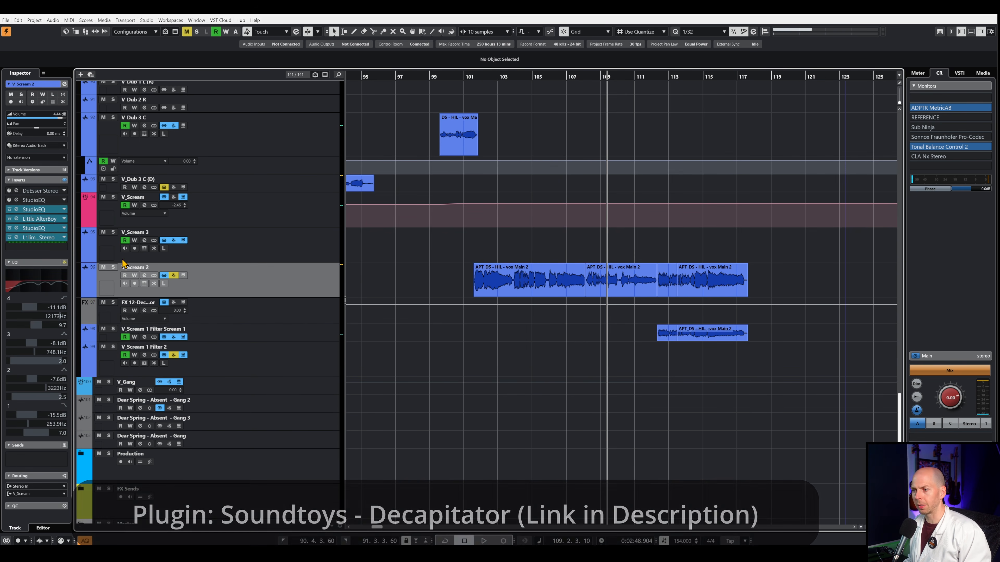
click(31, 457)
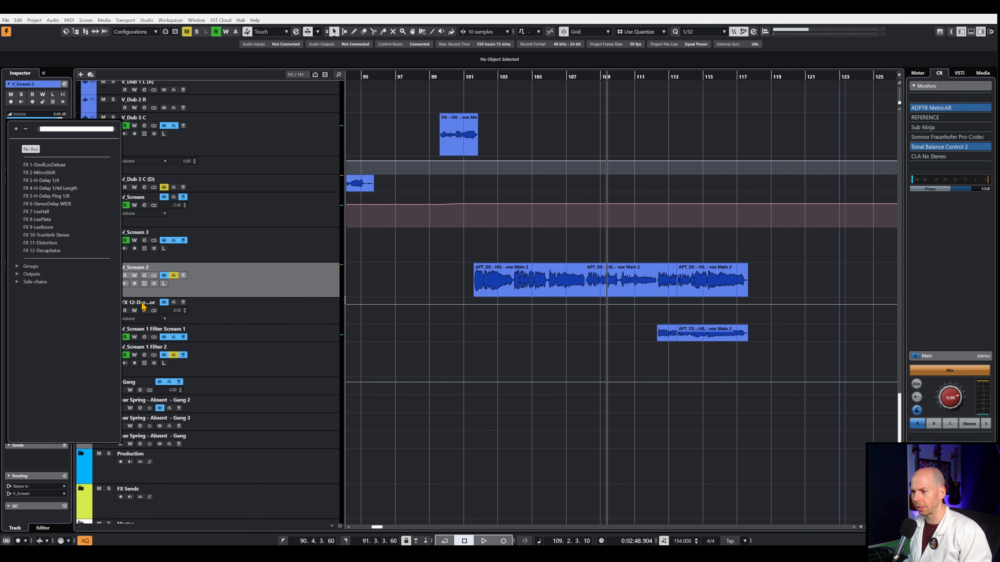
click(42, 250)
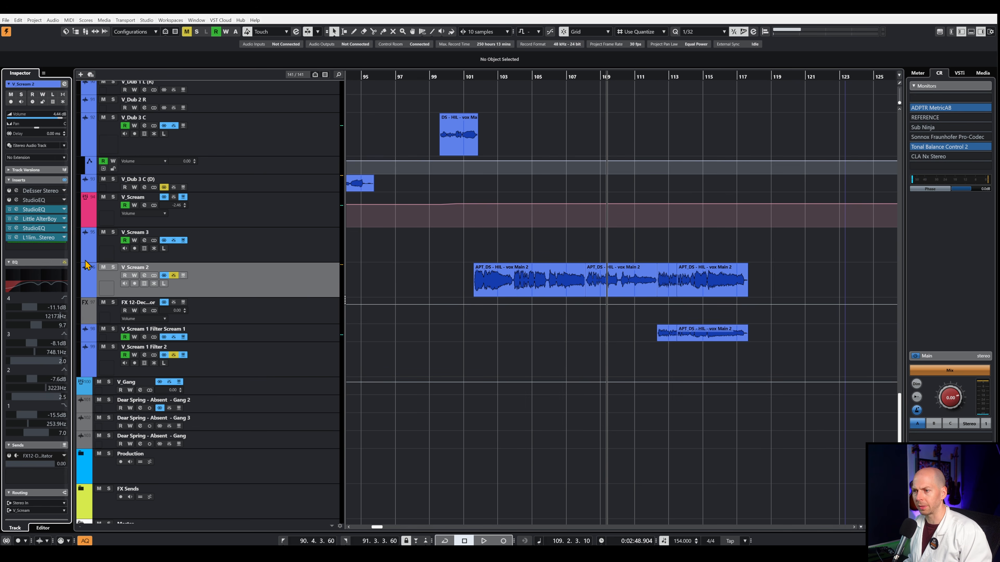
drag(47, 464, 1, 467)
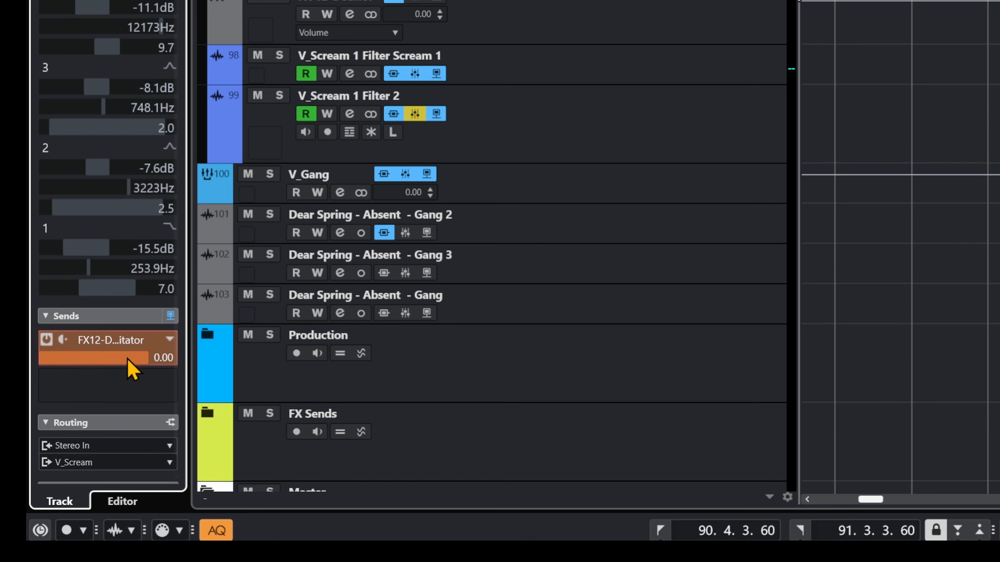
drag(28, 365, 89, 397)
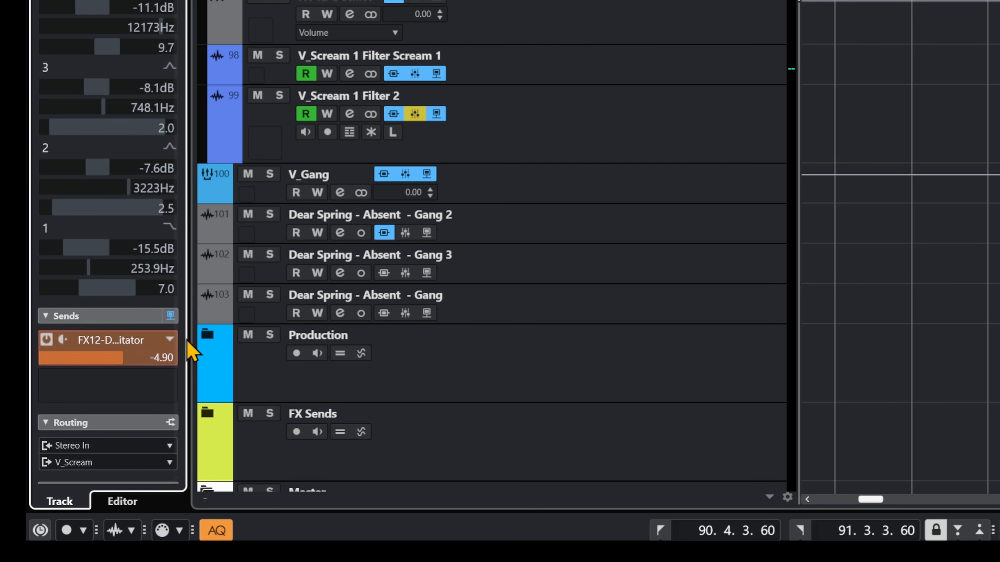
Open Decapitator on its FX track, enable Punish and raise Drive to about 7
click(232, 314)
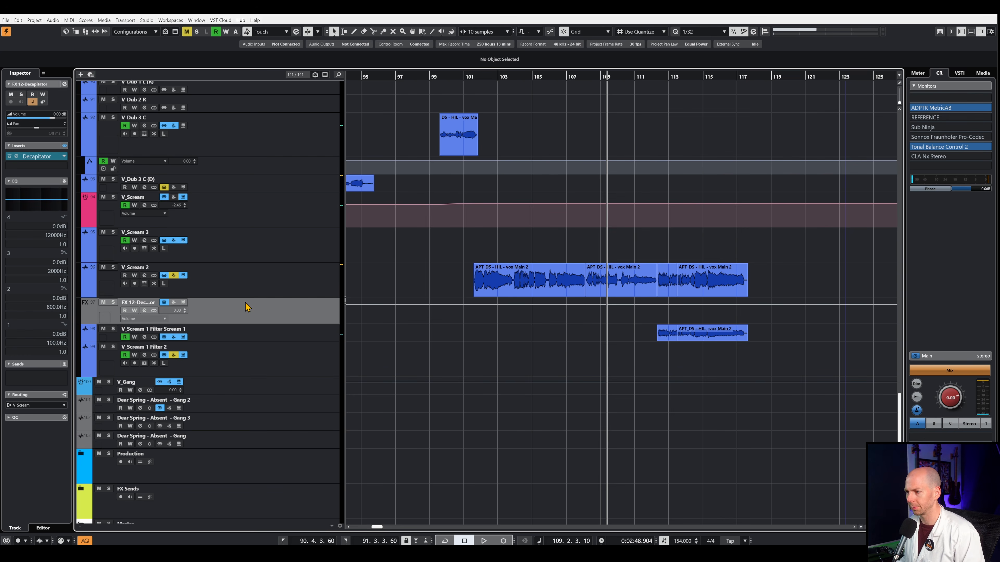
click(37, 156)
drag(623, 285, 574, 132)
click(611, 154)
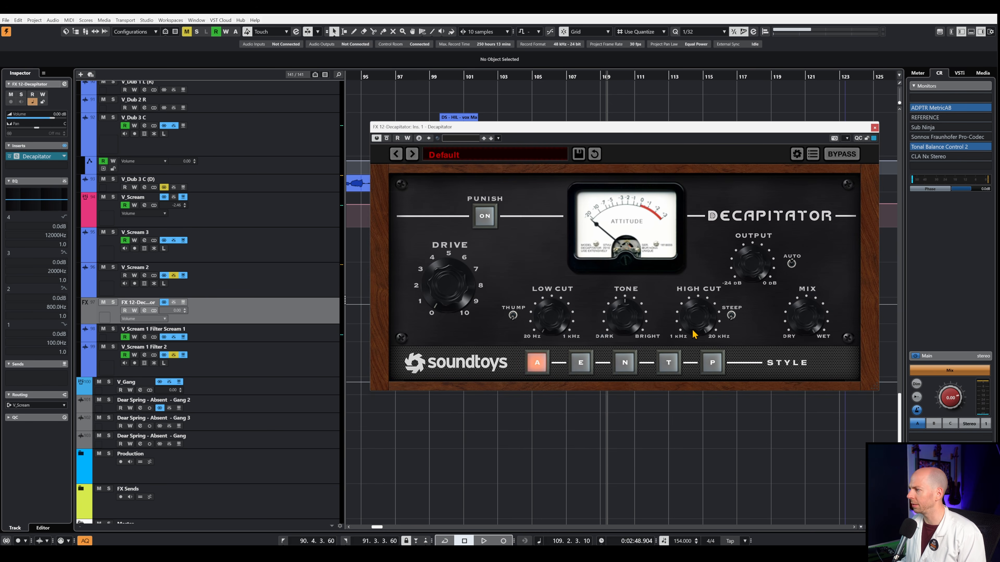
click(485, 214)
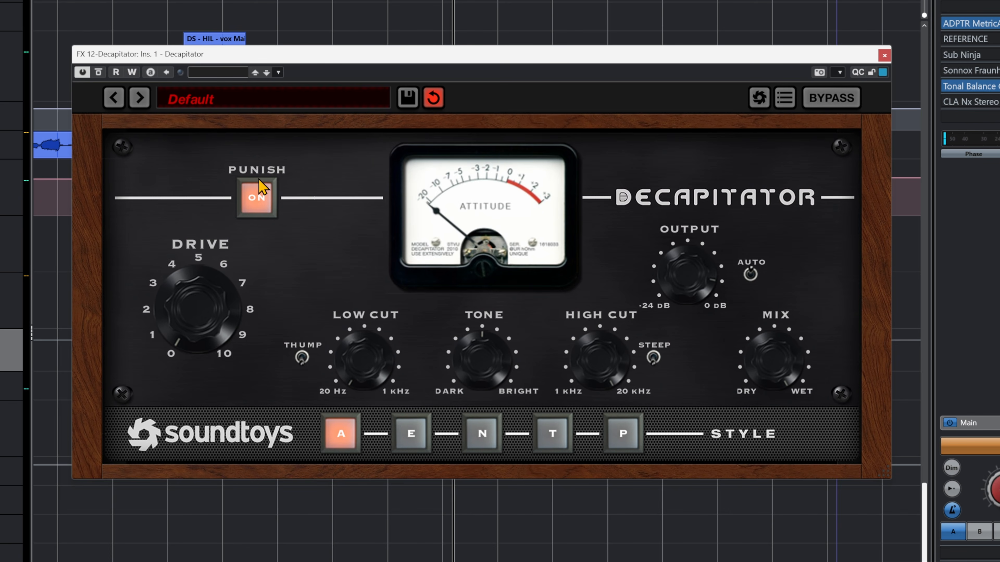
drag(177, 333, 190, 211)
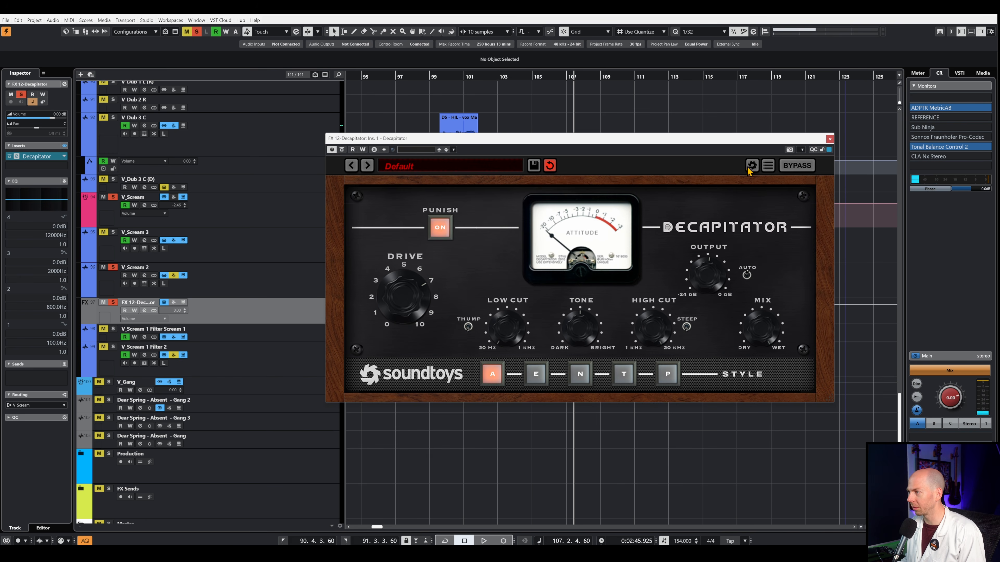
Compare the soloed scream with Decapitator bypassed and active during playback
click(796, 166)
key(space)
drag(787, 143, 558, 143)
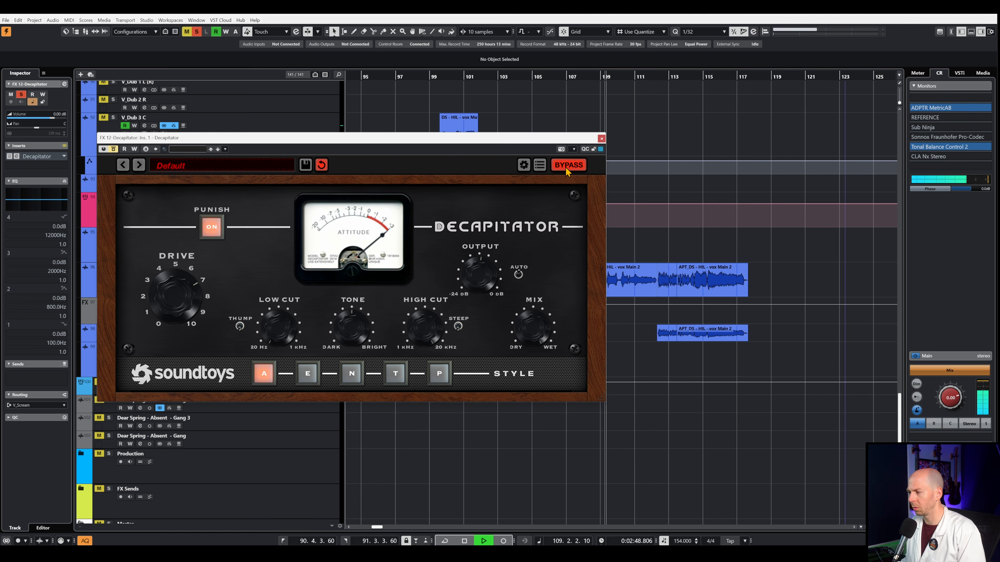
click(565, 166)
drag(535, 140, 662, 142)
key(space)
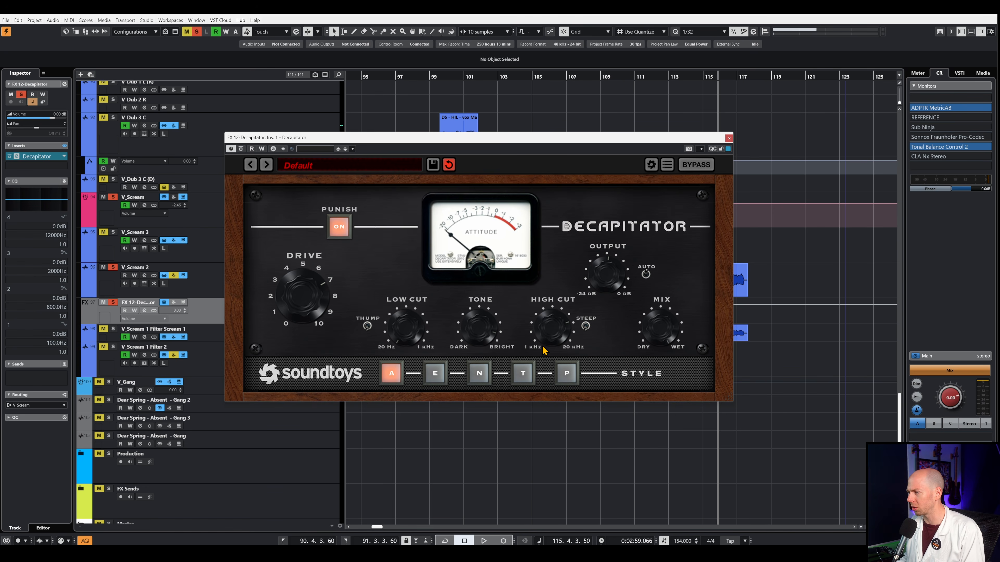
Adjust Decapitator's High Cut while the scream plays, and close the plug-in
key(space)
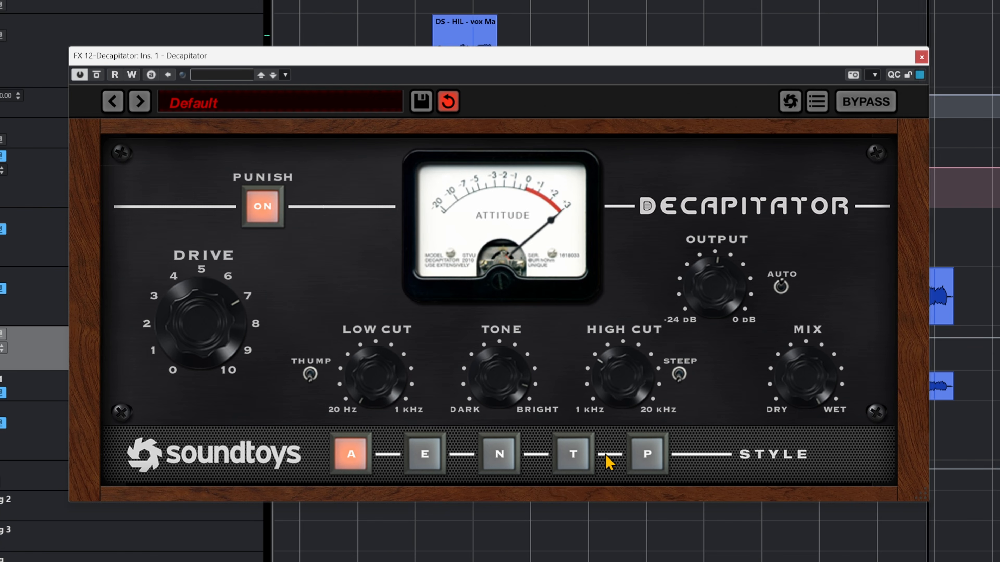
drag(626, 375, 646, 325)
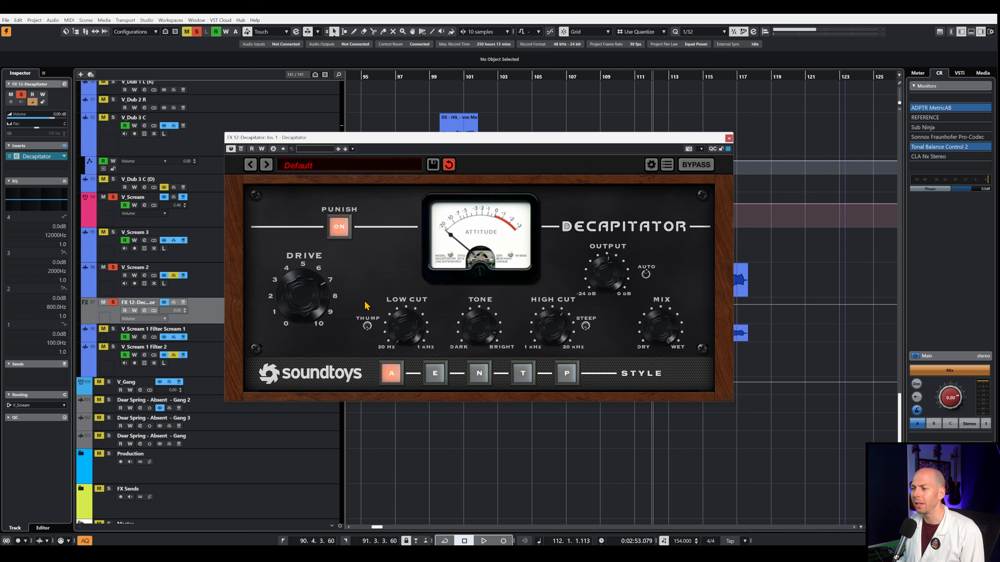
click(729, 138)
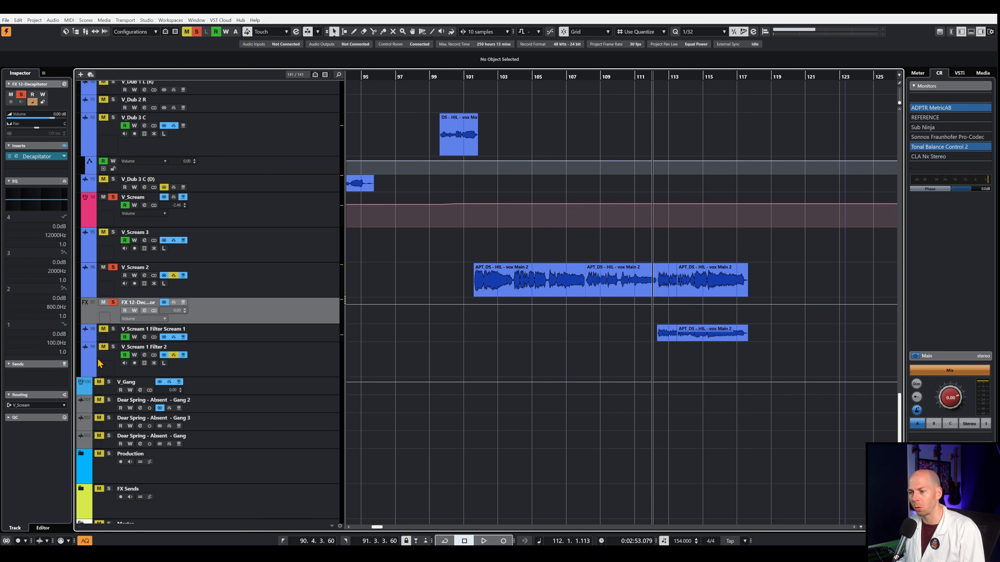
Pull V_Scream 2's send to Decapitator down to silence and bring it back up to -5.00 dB
click(292, 282)
drag(53, 461, 29, 467)
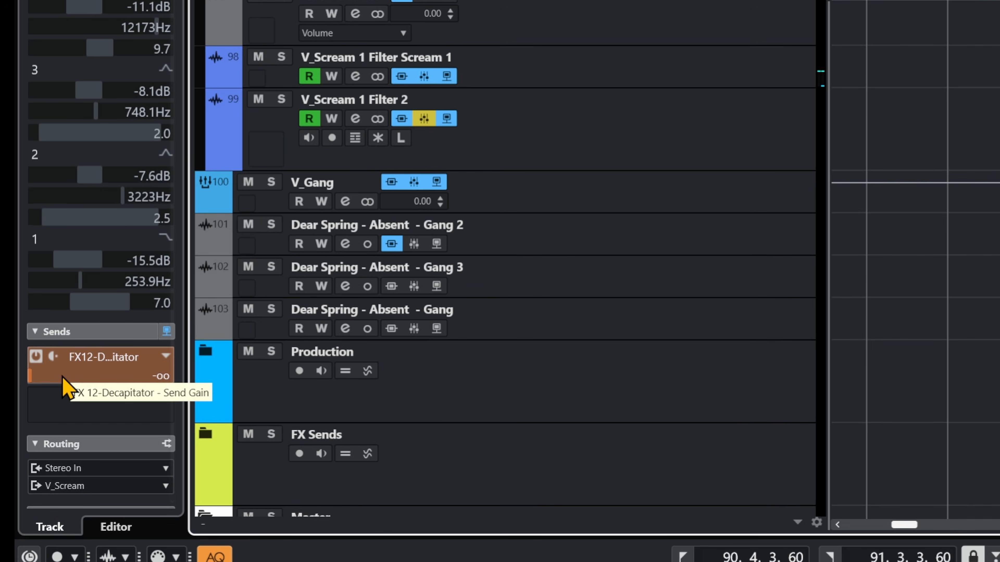
drag(62, 376, 161, 394)
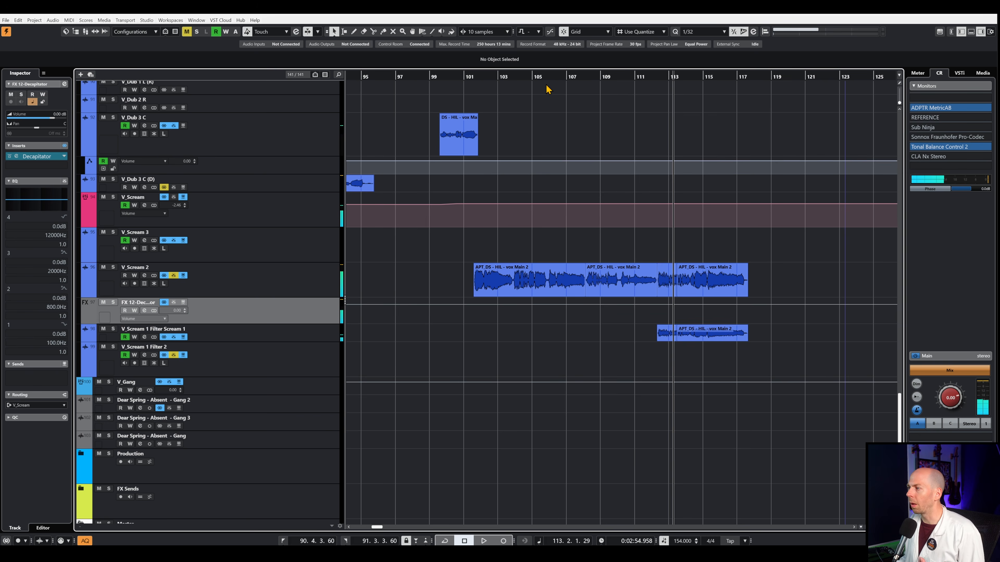
Start playback from about bar 102 and open the channel settings of the FX 12-Decapitator track
click(535, 75)
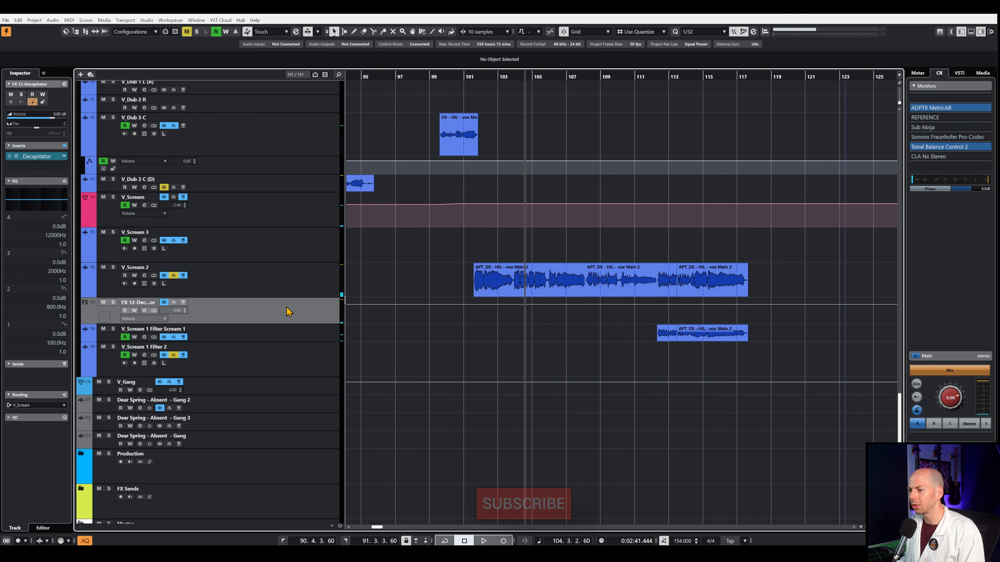
click(46, 196)
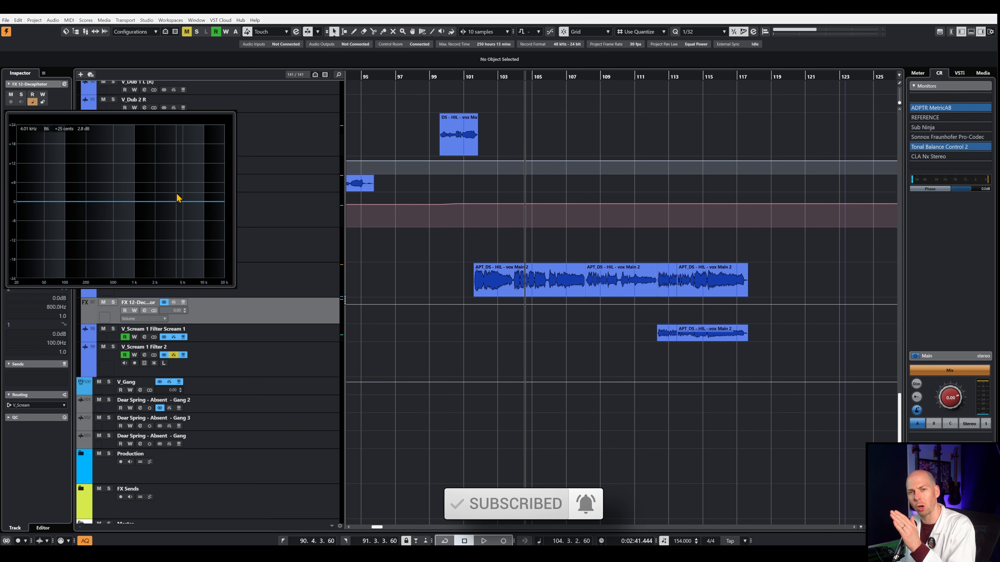
click(551, 66)
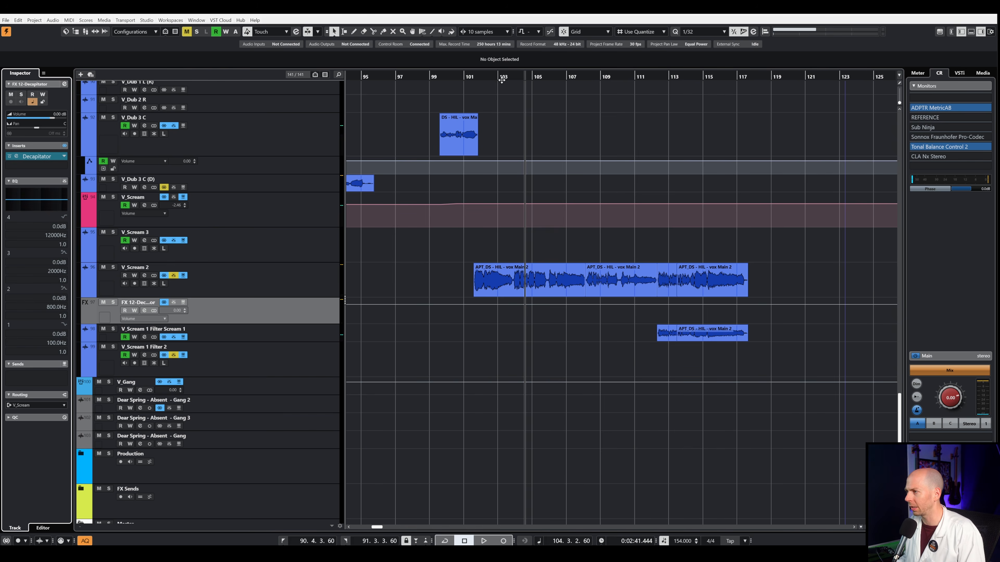
drag(500, 77, 481, 79)
key(space)
click(64, 84)
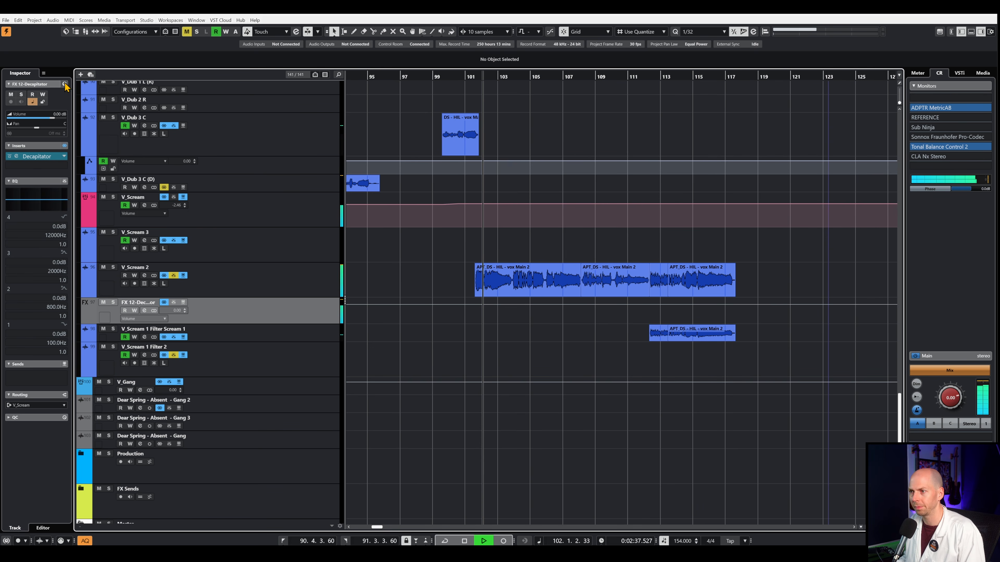
Set the Decapitator channel's EQ band 2 to -7.5 dB at 3175 Hz with Q 1.8 and band 1 to -24.0 dB at 145.3 Hz
drag(539, 260, 601, 226)
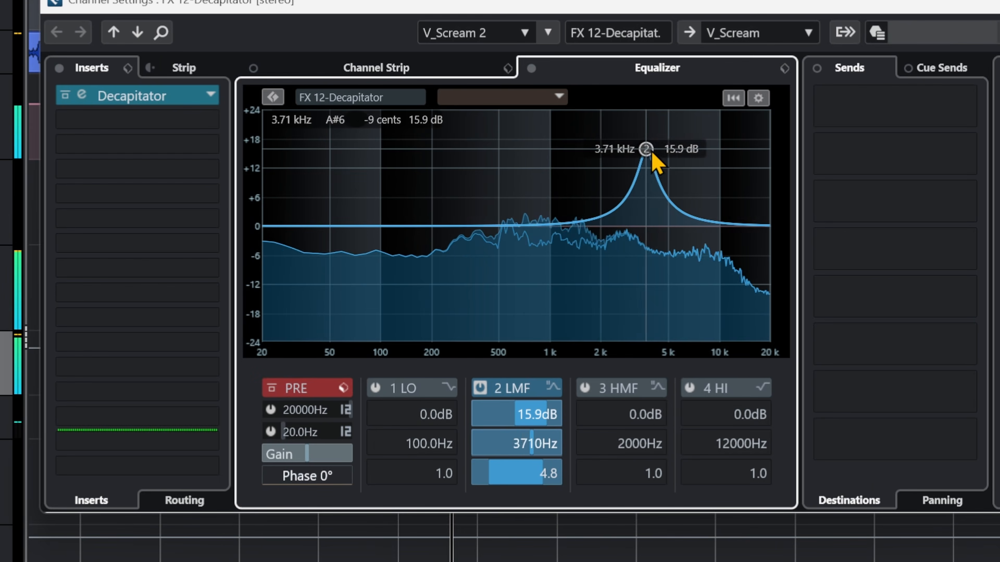
drag(651, 155, 570, 153)
drag(592, 155, 676, 277)
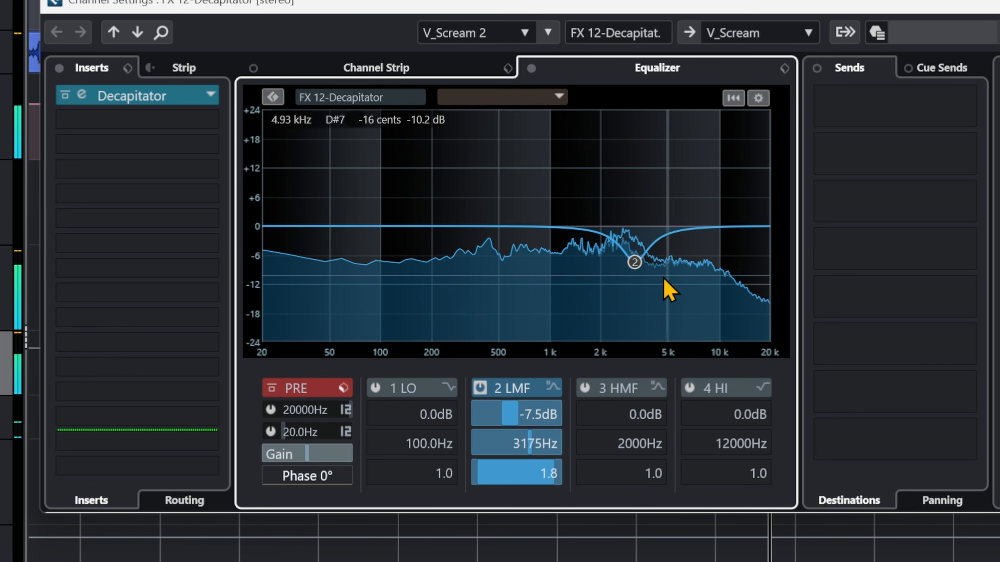
drag(294, 226, 413, 336)
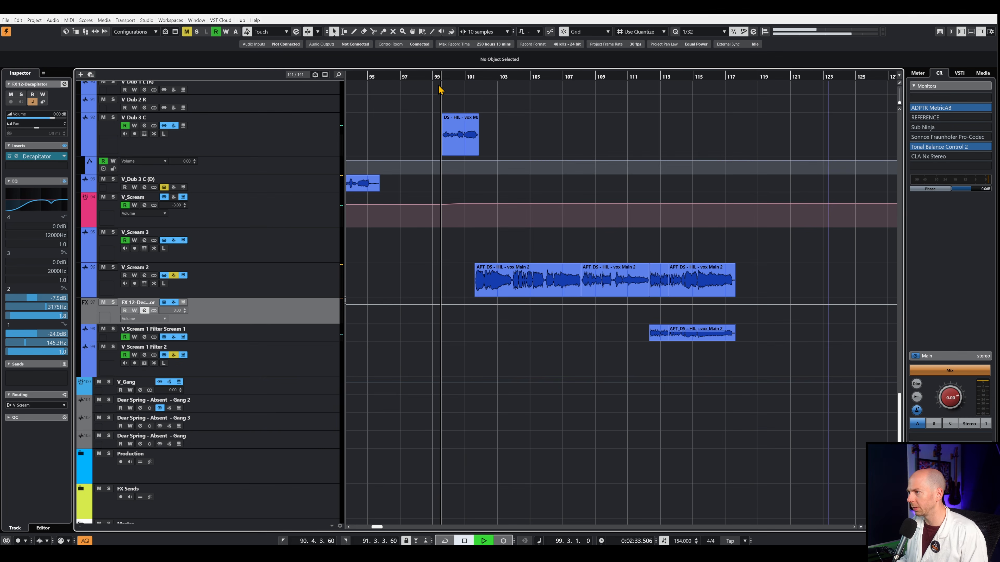
click(487, 75)
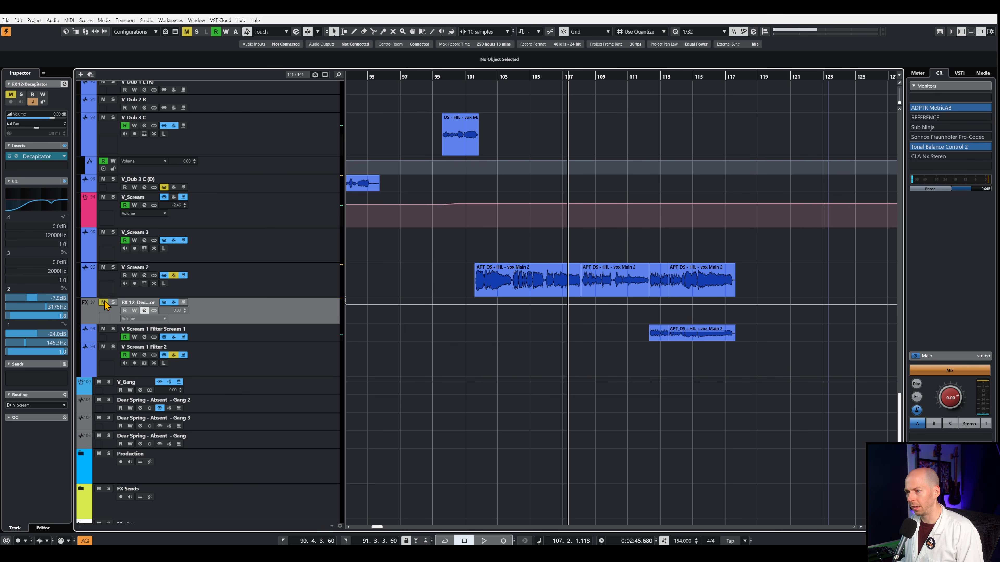
Bypass Little AlterBoy and both active StudioEQs on V_Scream 2, play from about bar 101, and mute V_Scream 1 Filter Scream 1
click(223, 283)
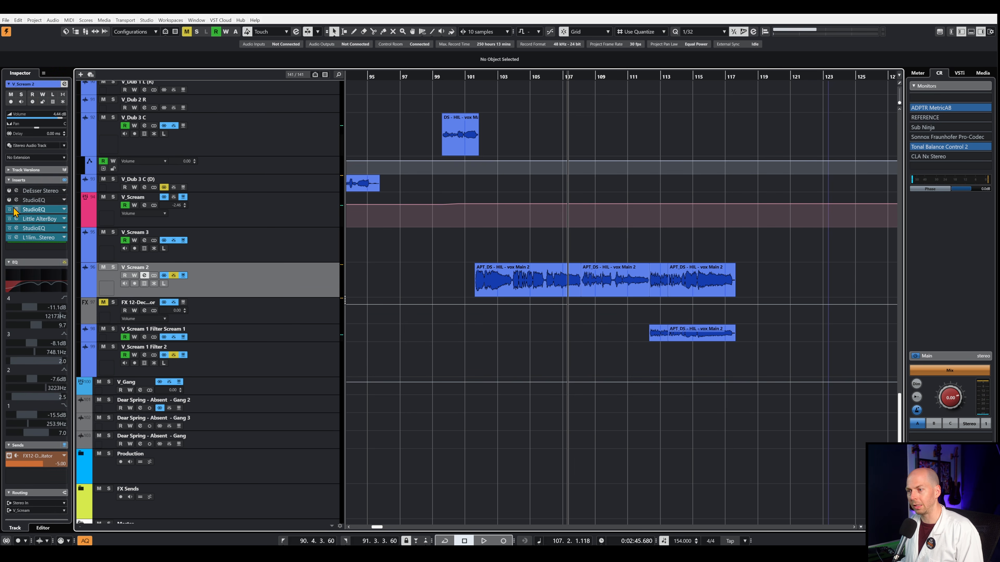
click(9, 220)
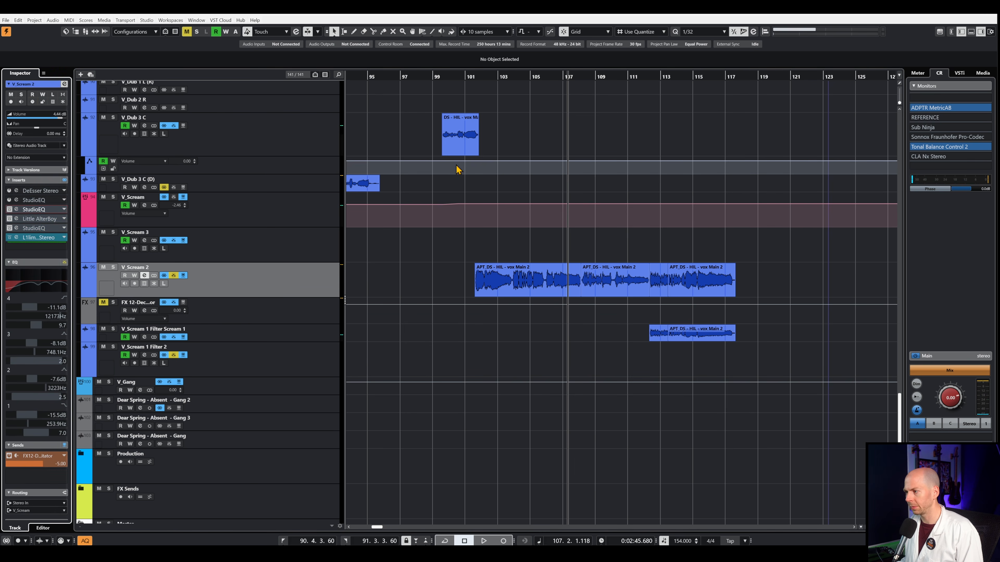
click(475, 75)
key(space)
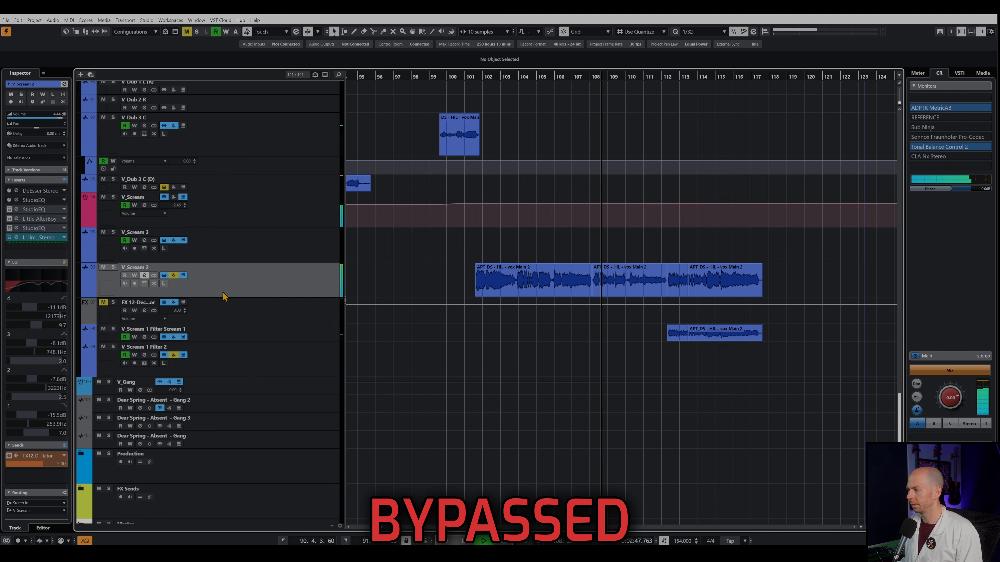
click(103, 329)
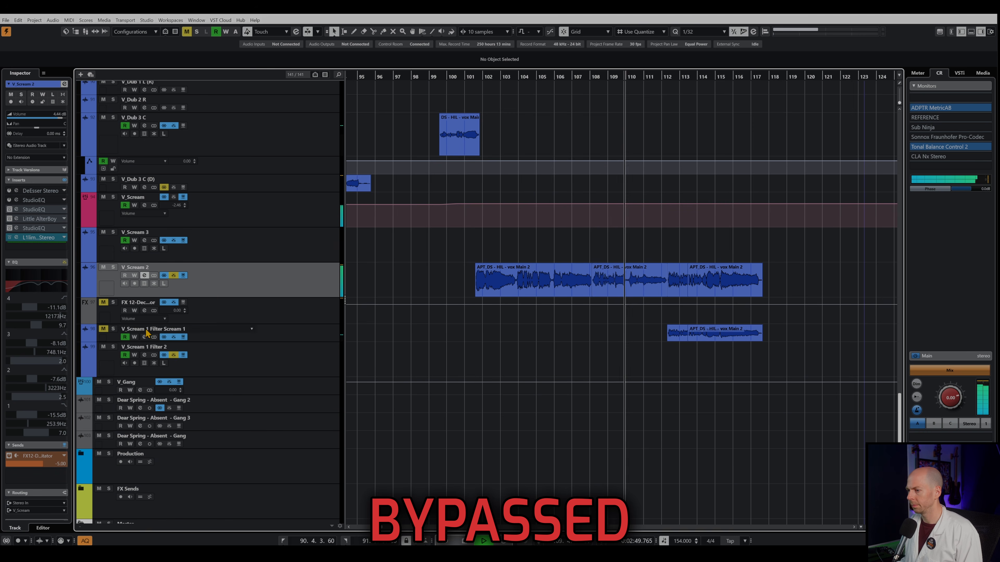